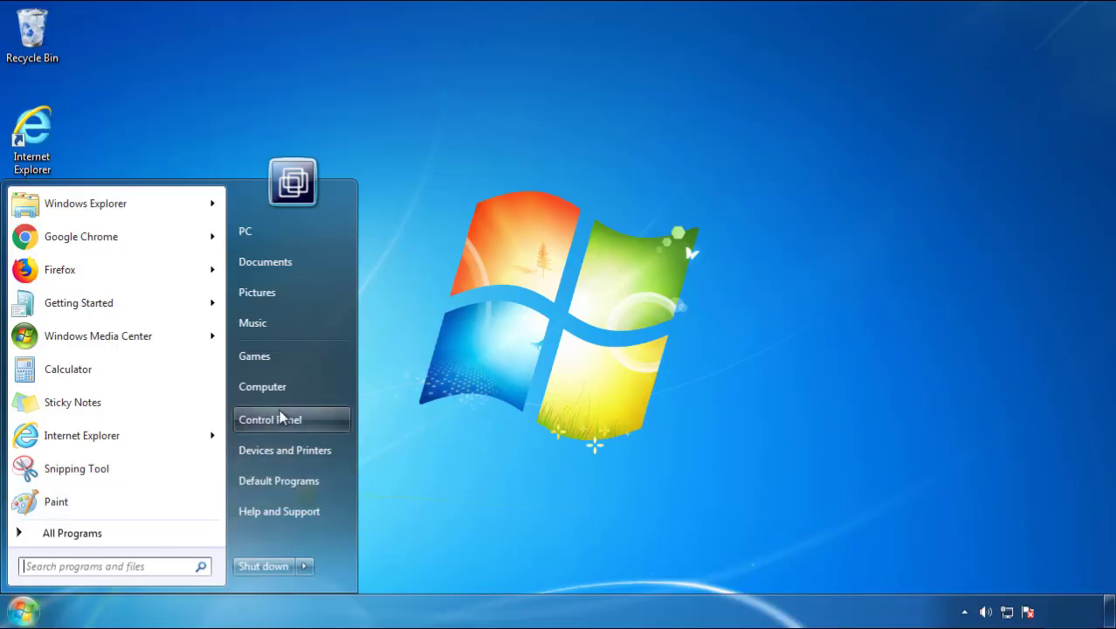
Step: Open Programs and Features from Control Panel and sort by Installed On, newest first
left_click(280, 417)
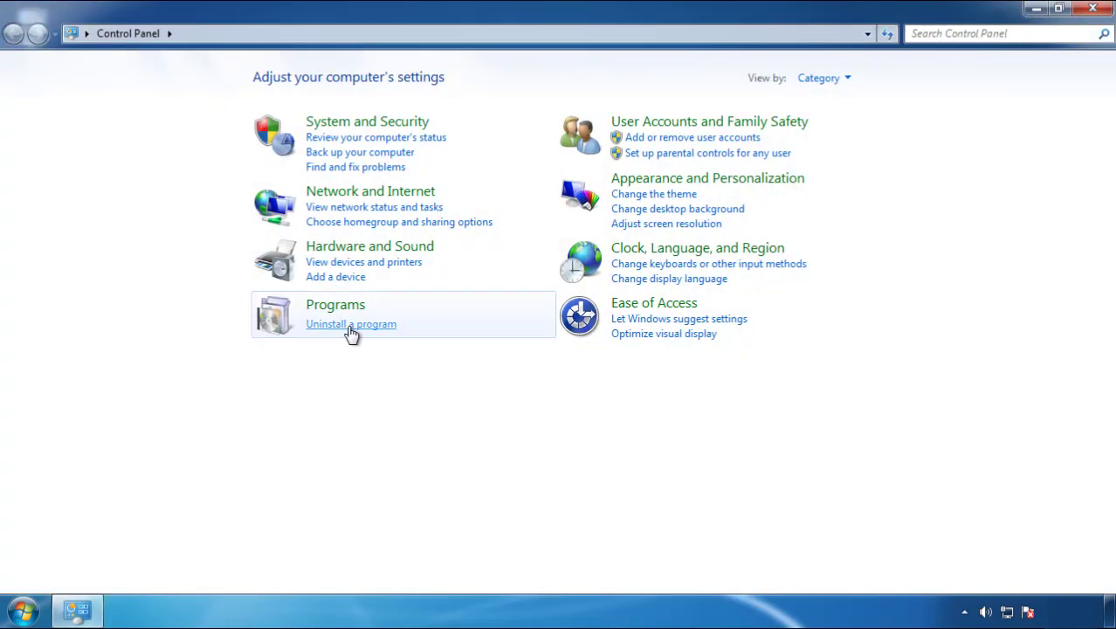
left_click(349, 330)
left_click(657, 168)
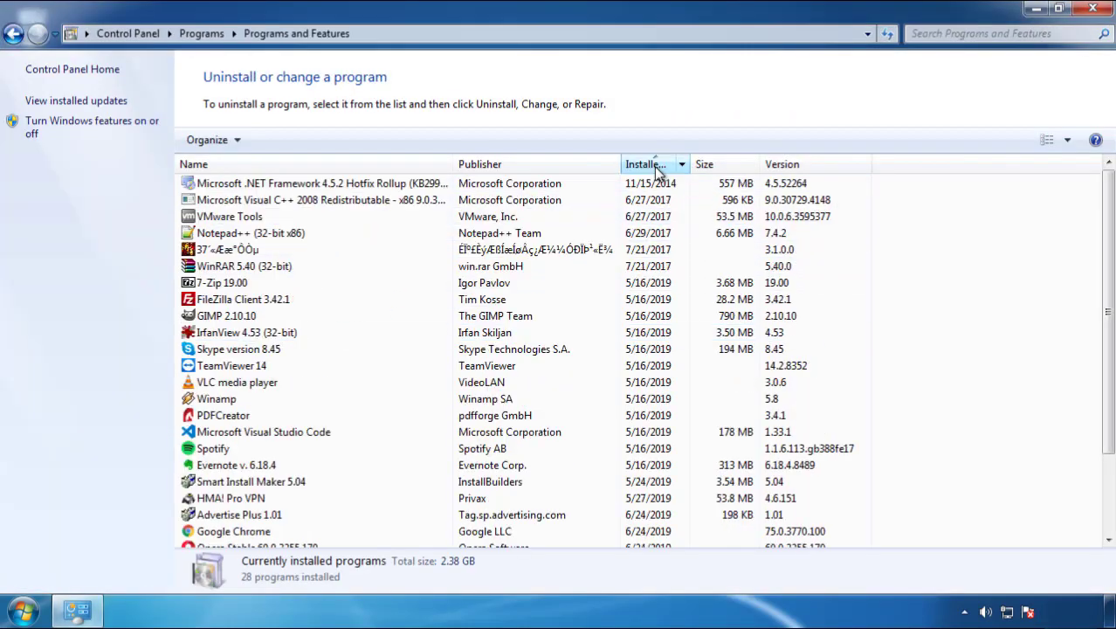
left_click(657, 168)
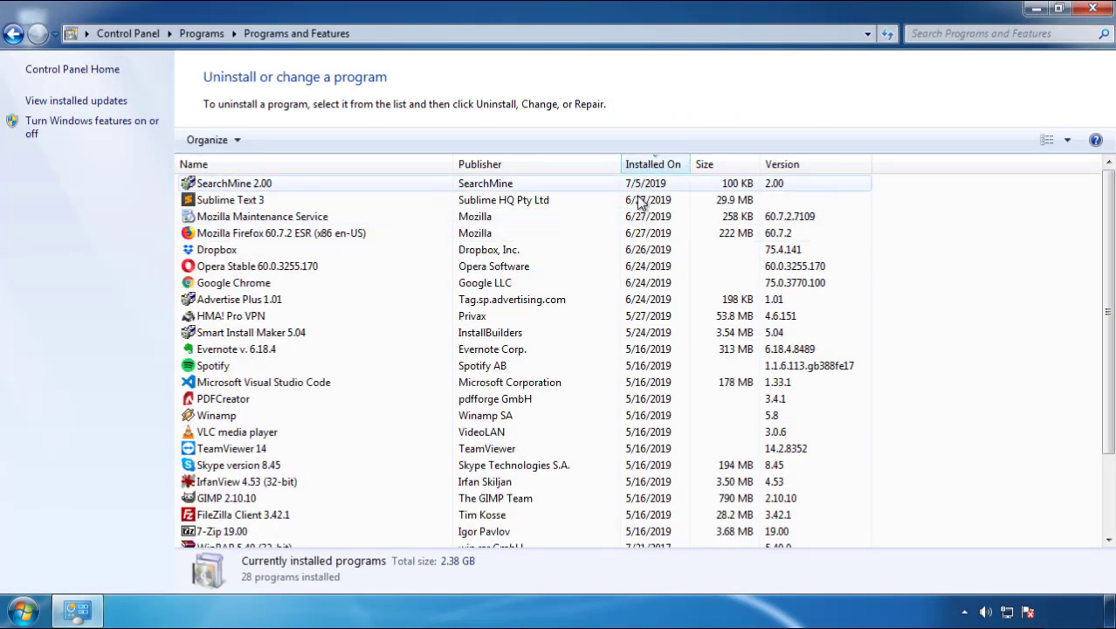
Step: Uninstall SearchMine 2.00 by confirming and finishing its uninstall wizard
left_click(236, 186)
left_click(278, 140)
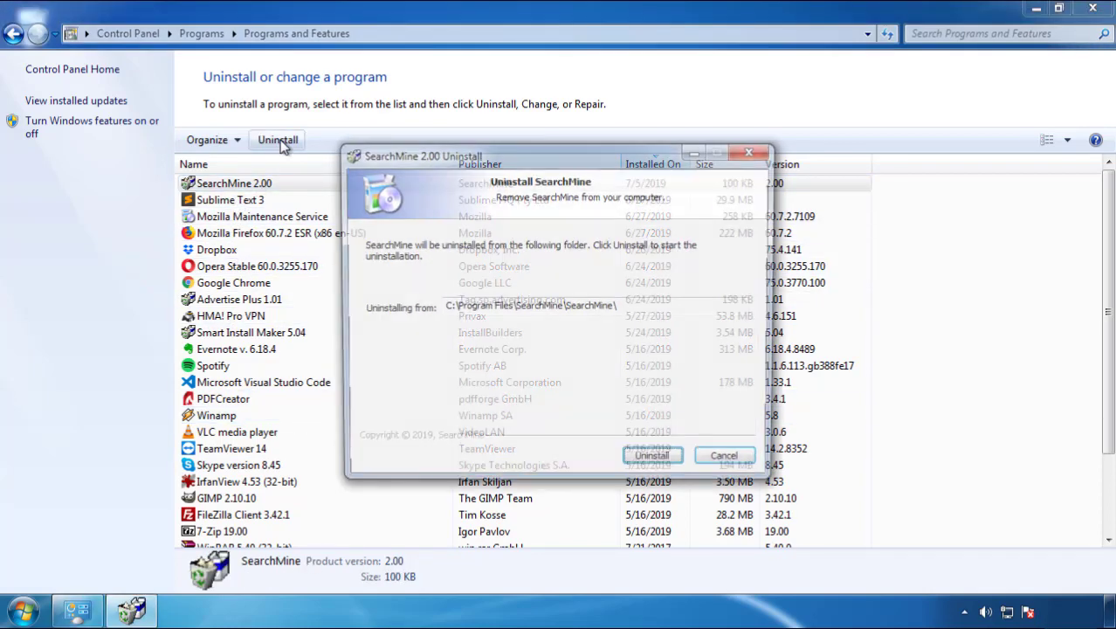
left_click(649, 463)
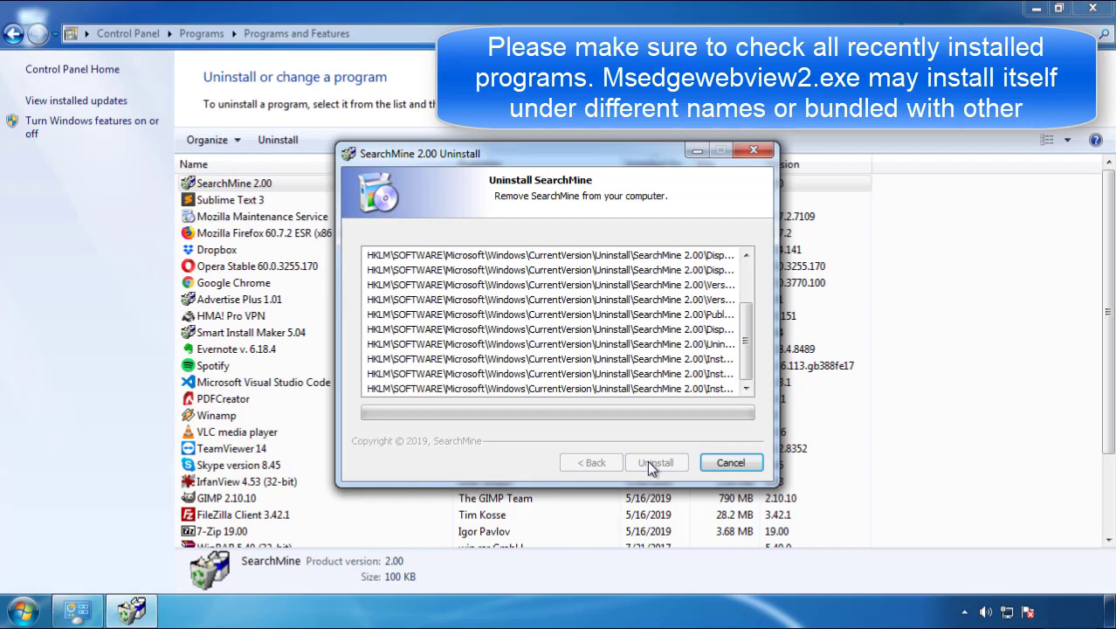
left_click(647, 460)
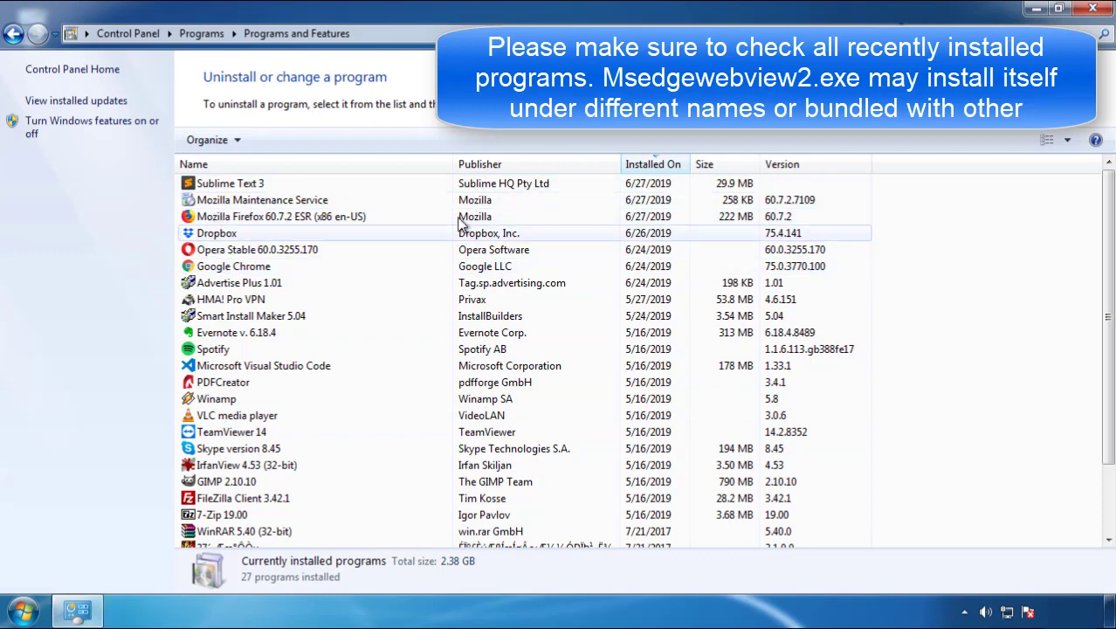
Step: Close the programs list and restart the PC from the Start menu's shut-down options
left_click(1094, 10)
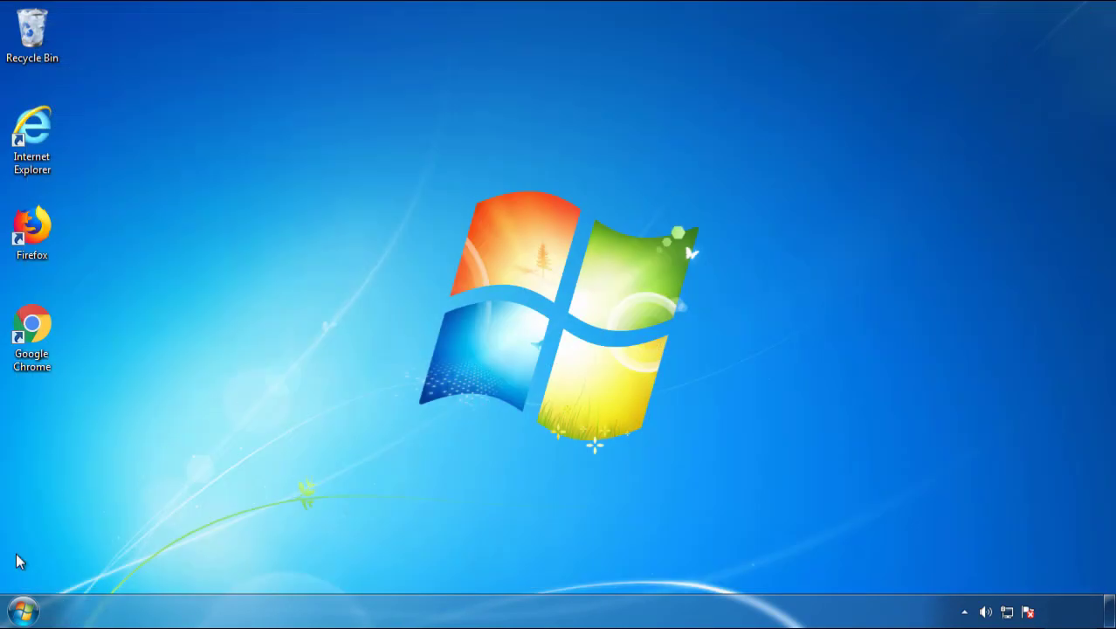
left_click(22, 610)
mouse_move(305, 566)
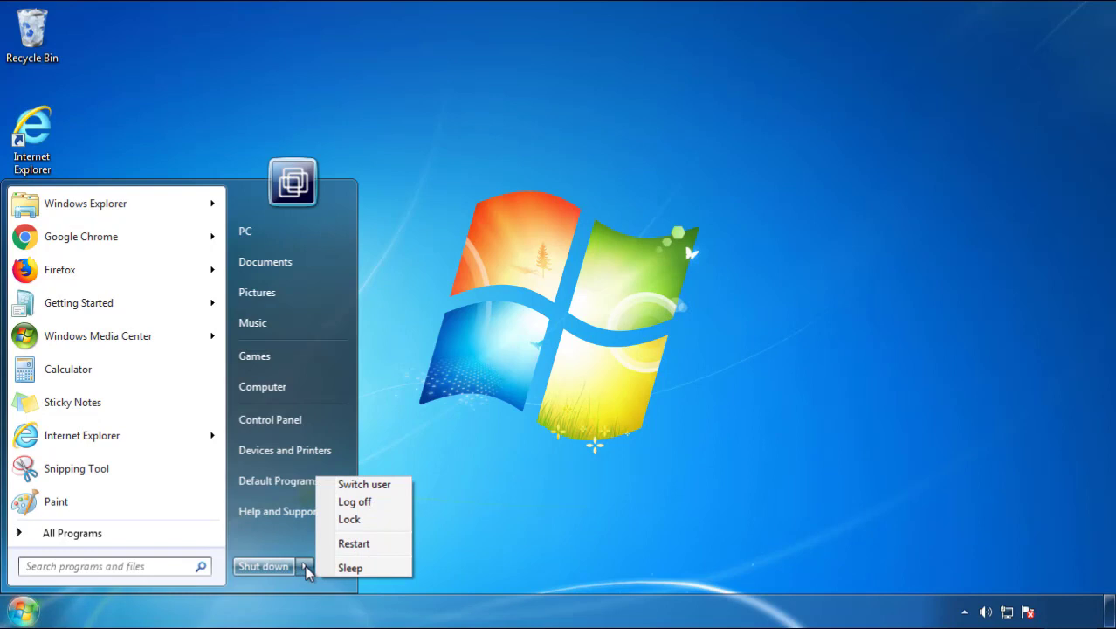
left_click(582, 476)
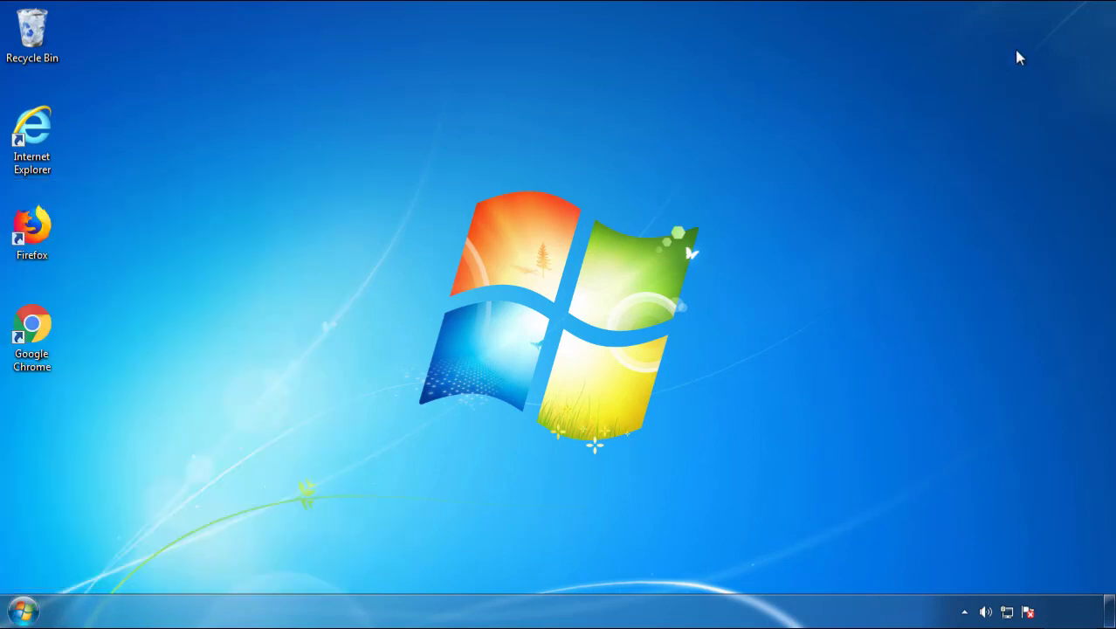
left_click(362, 553)
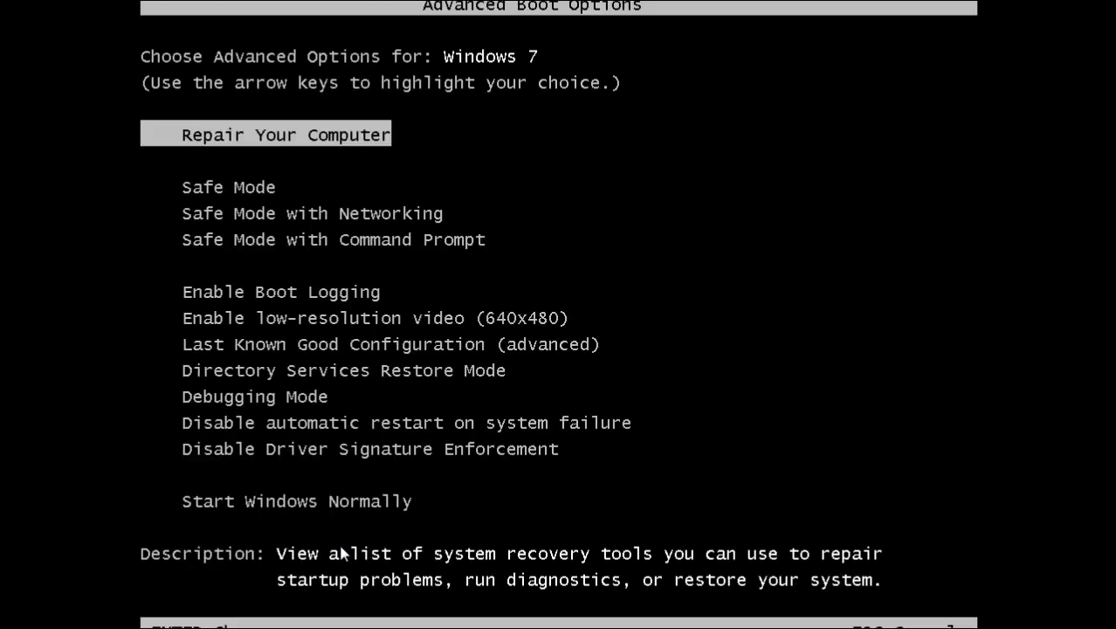
Step: Boot into Safe Mode, launch Firefox and decline making it the default browser
key("Down")
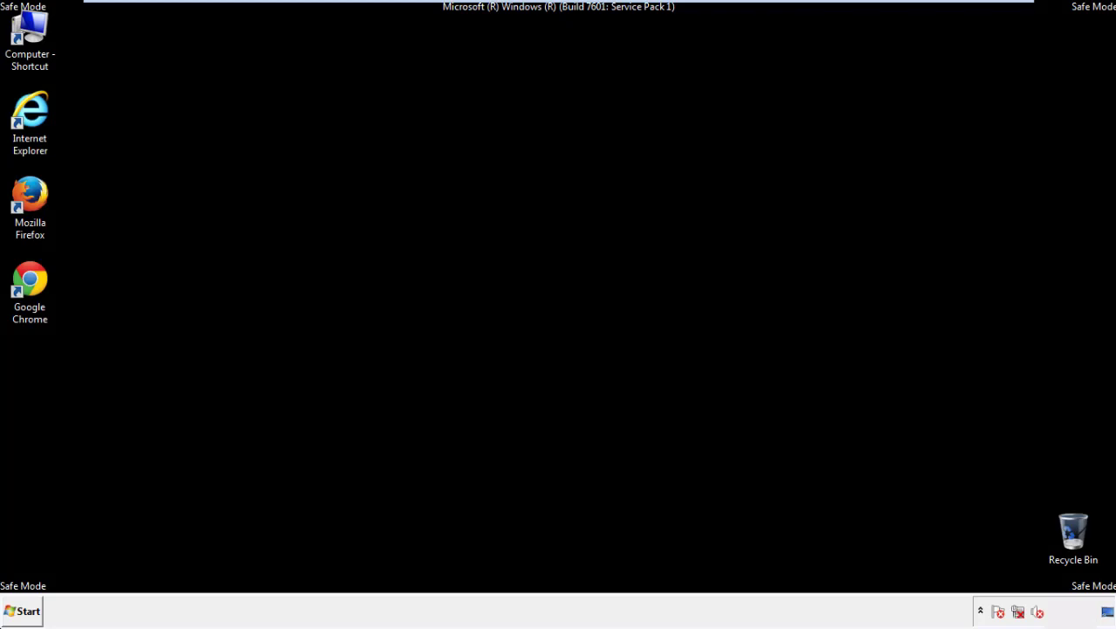
double_click(39, 204)
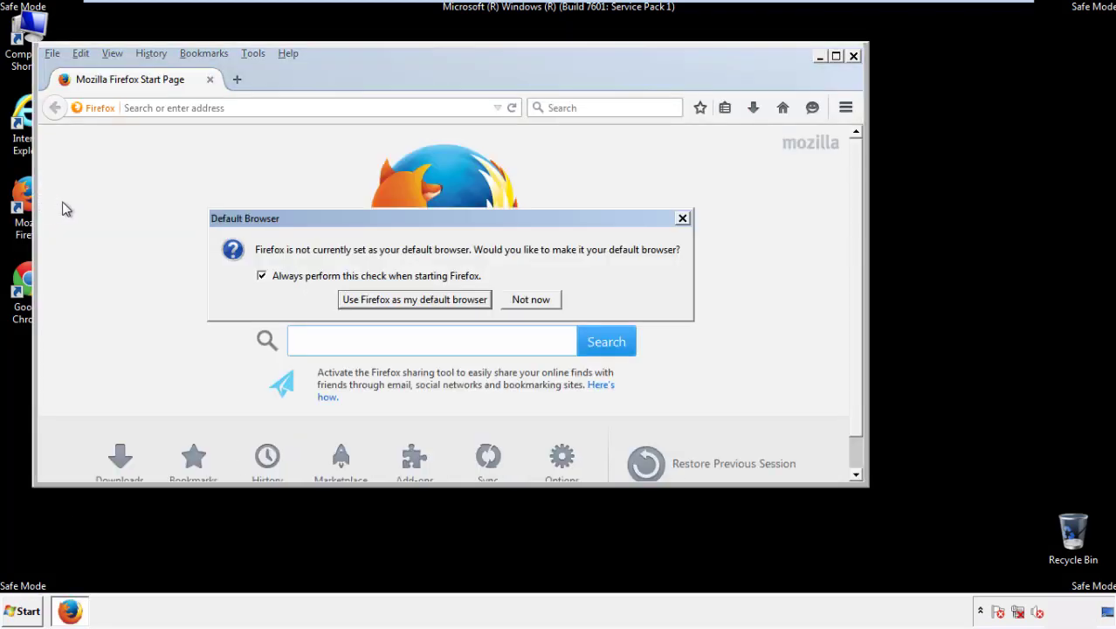
left_click(545, 300)
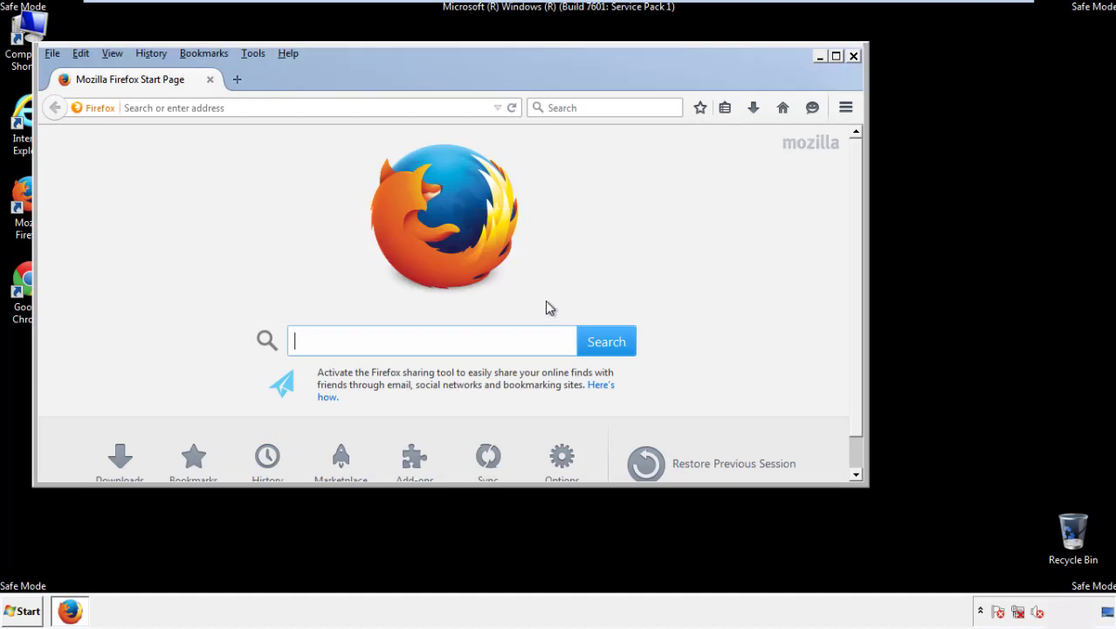
Step: Toggle Firefox's Menu Bar off and back on from the tab bar's context menu
right_click(340, 79)
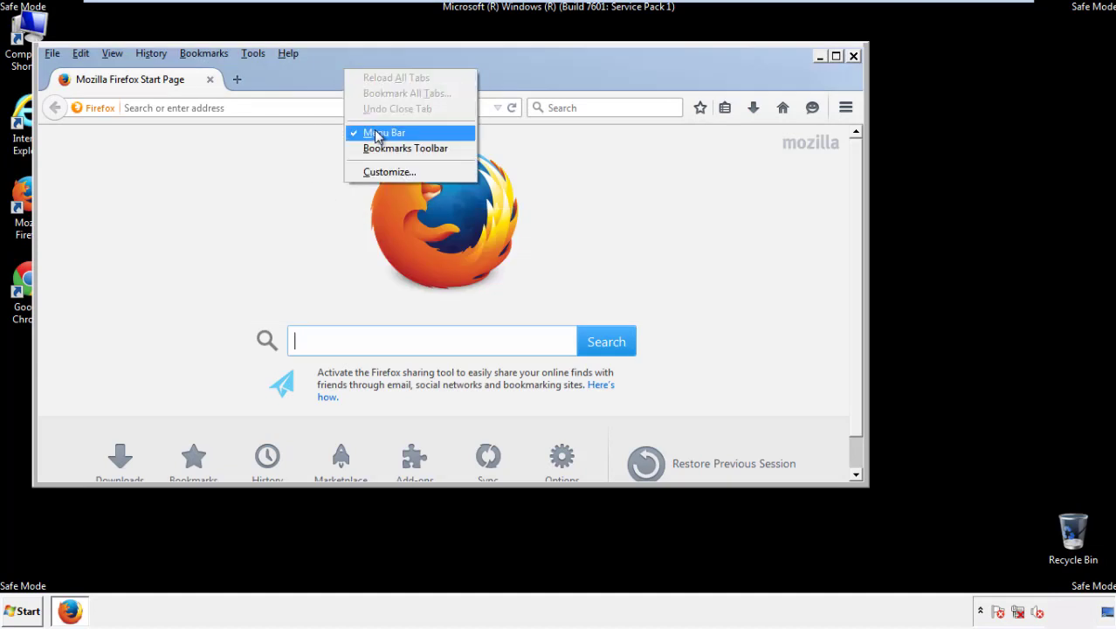
left_click(370, 132)
right_click(352, 72)
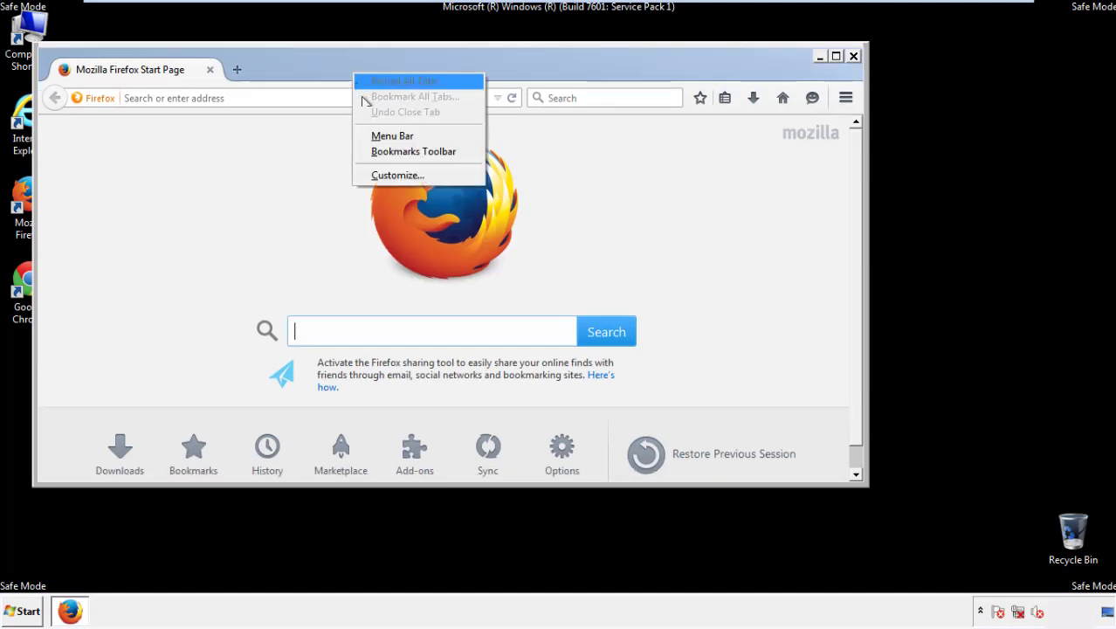
left_click(375, 137)
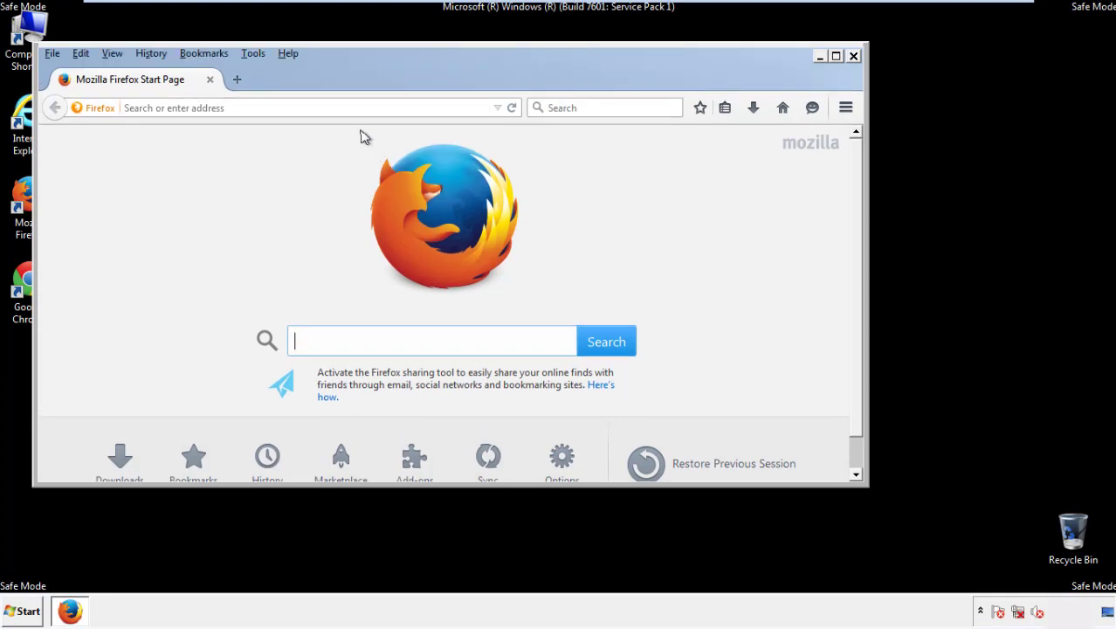
Step: Clear Firefox's recent history for the Everything time range with all data types included
left_click(154, 54)
left_click(170, 88)
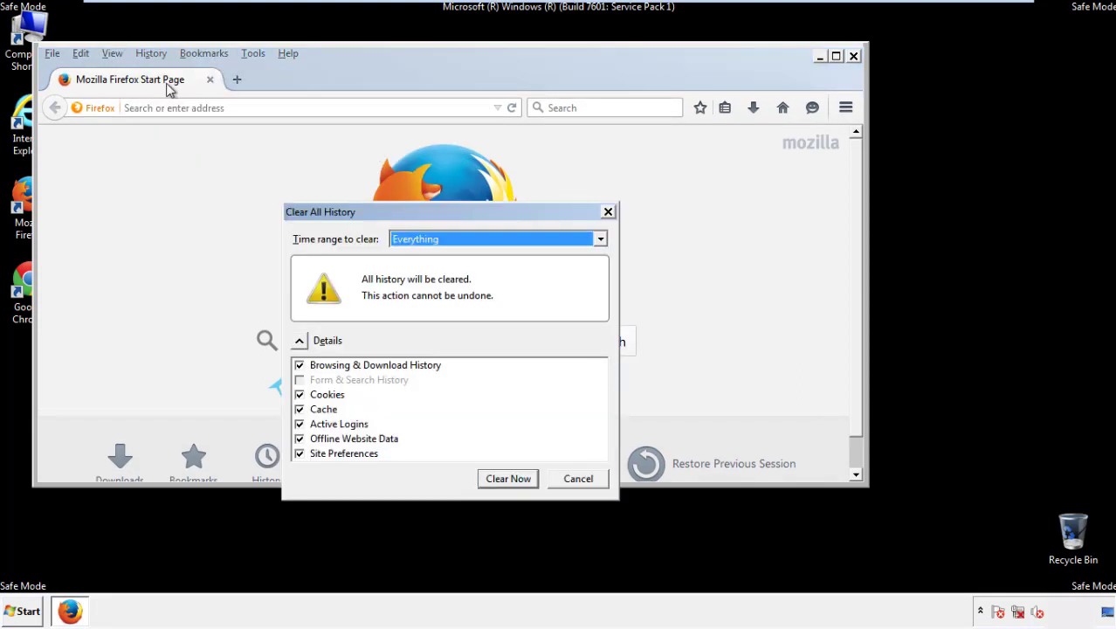
left_click(416, 243)
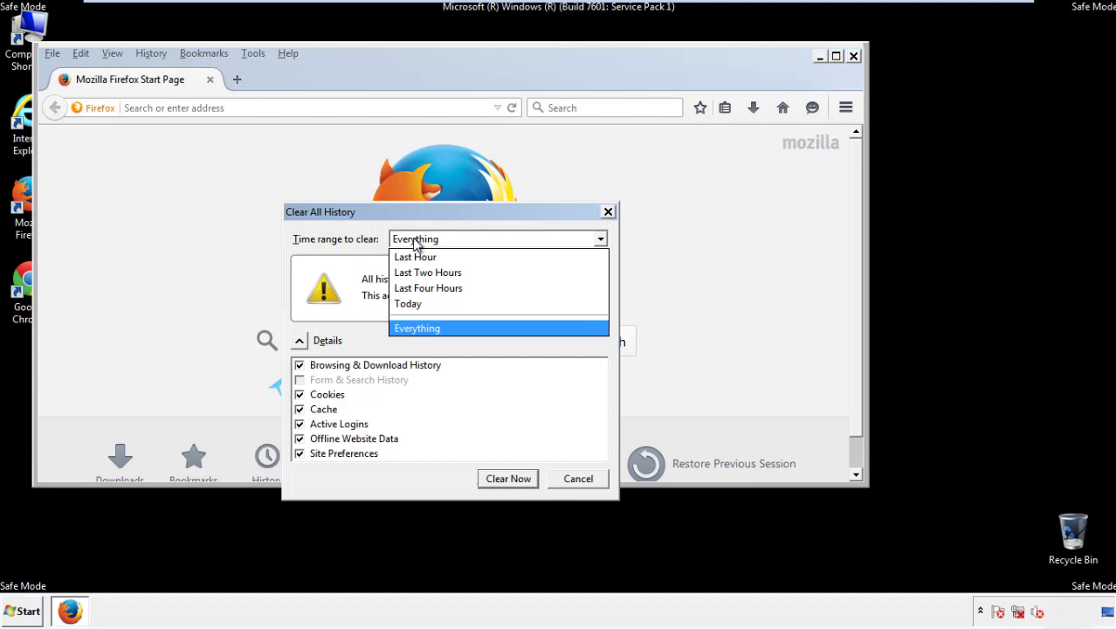
left_click(416, 326)
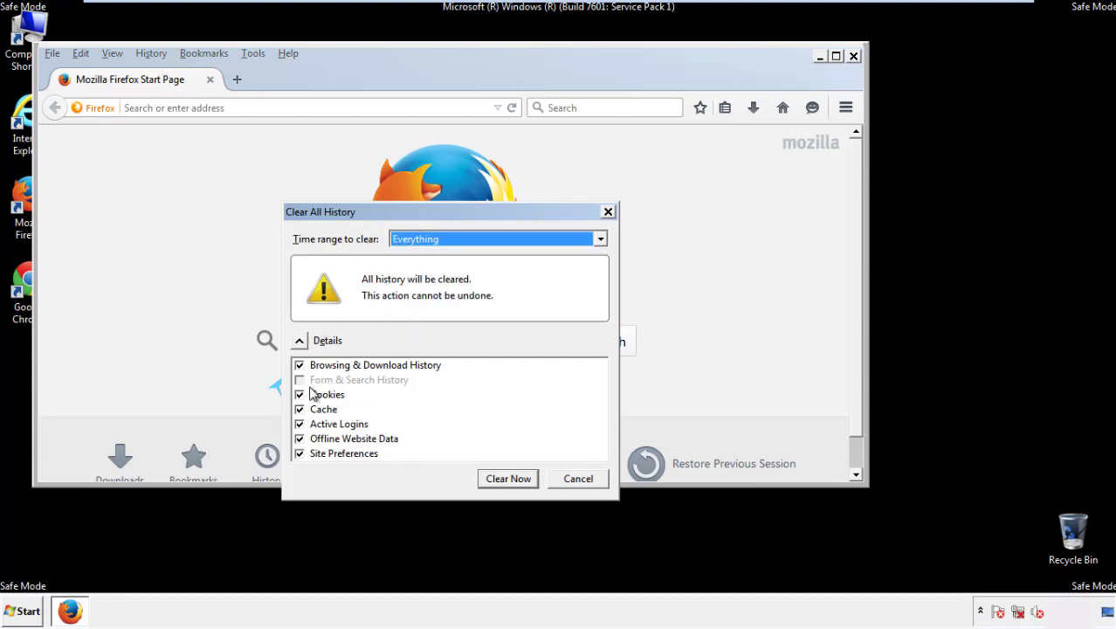
left_click(299, 438)
left_click(299, 454)
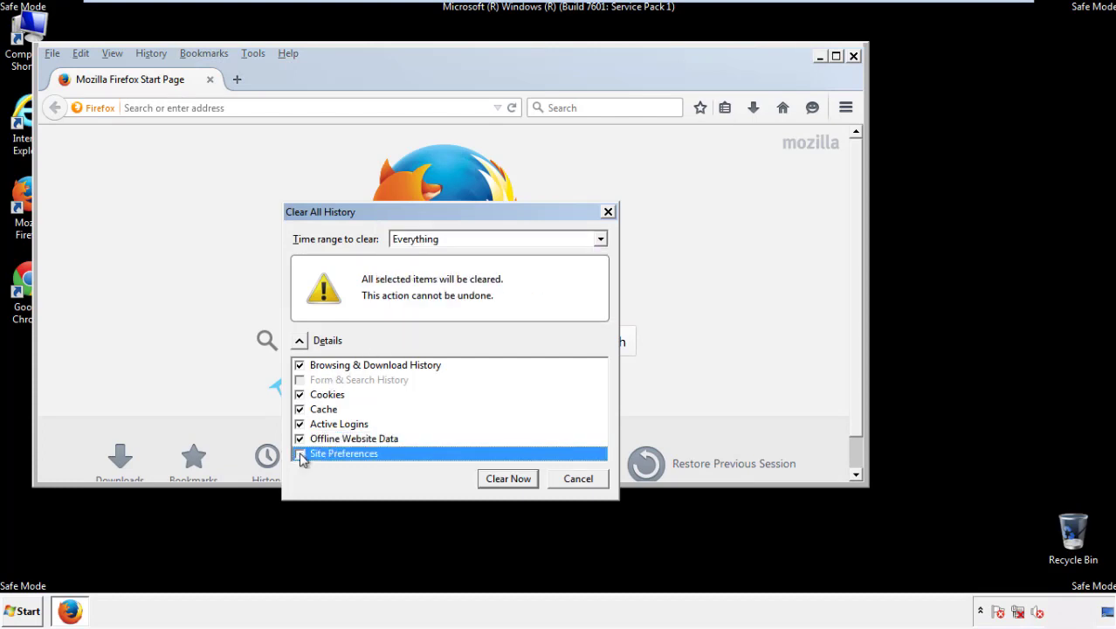
left_click(507, 479)
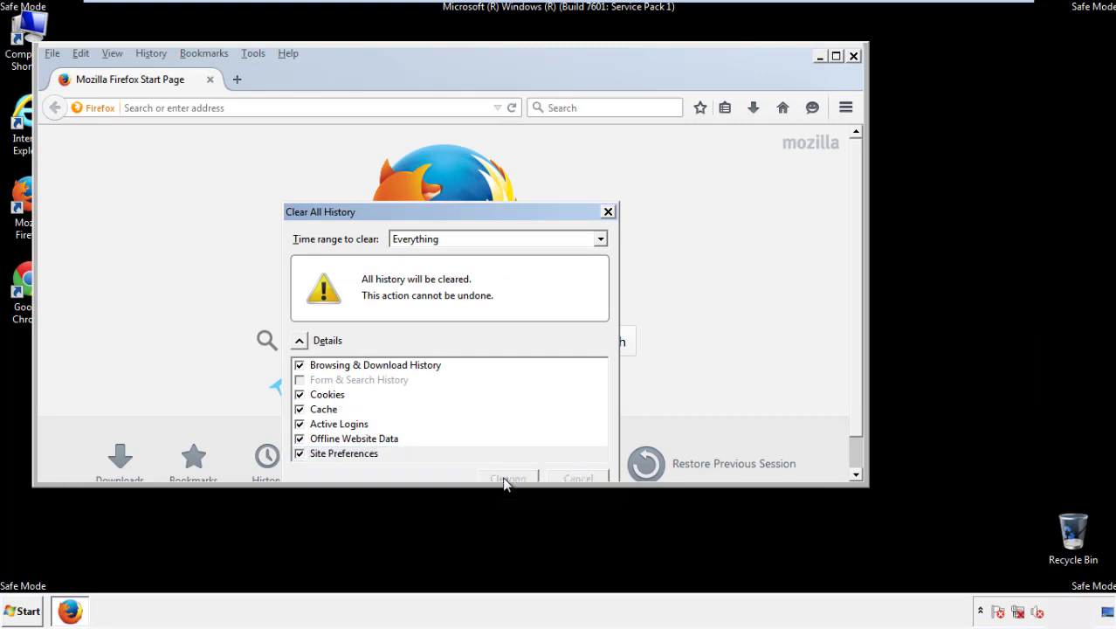
Step: Refresh Firefox from Troubleshooting Information, finish the import, decline default browser, then close it
left_click(288, 53)
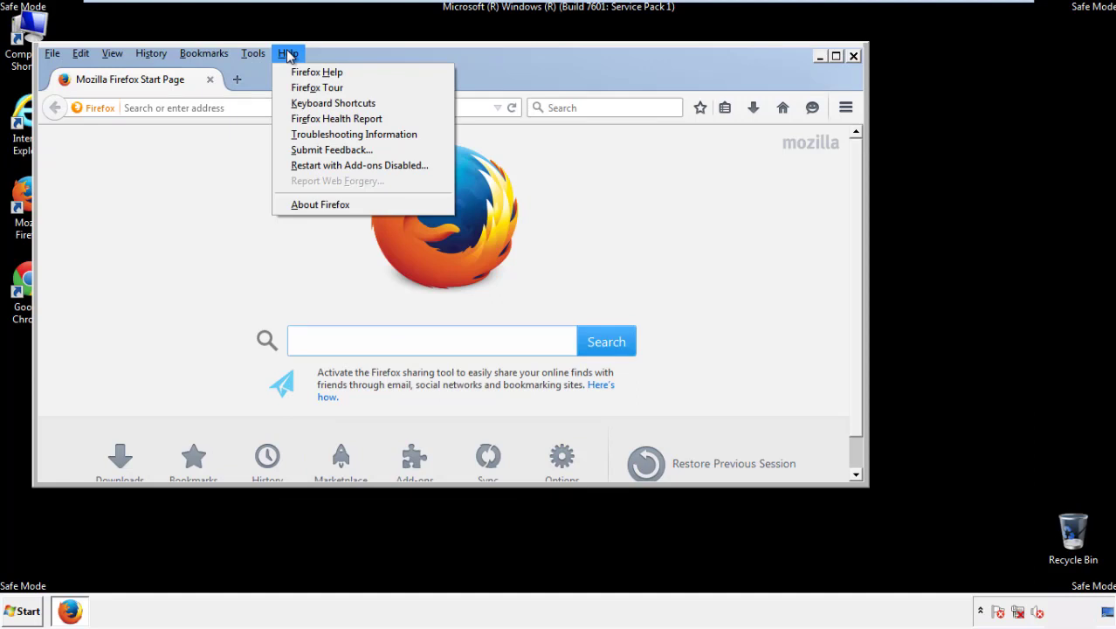
left_click(322, 134)
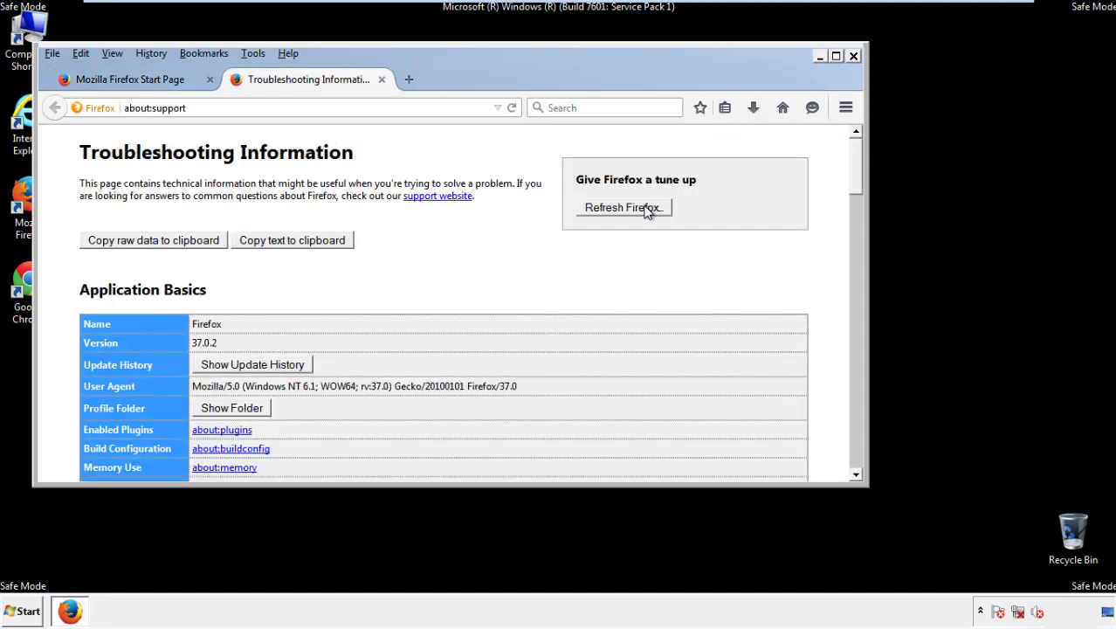
left_click(647, 210)
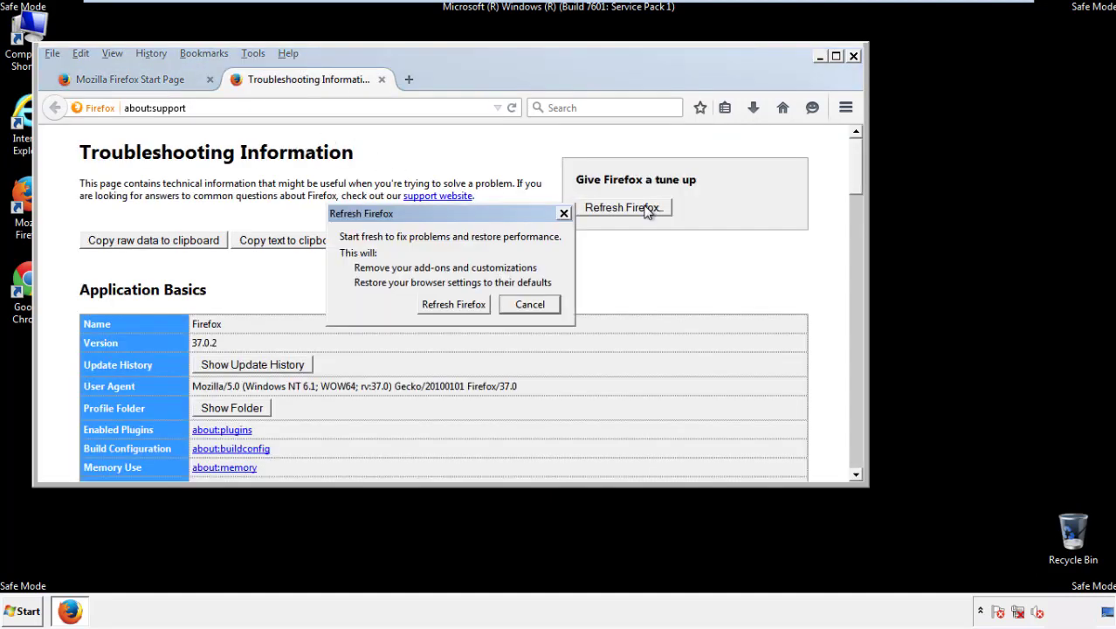
left_click(454, 305)
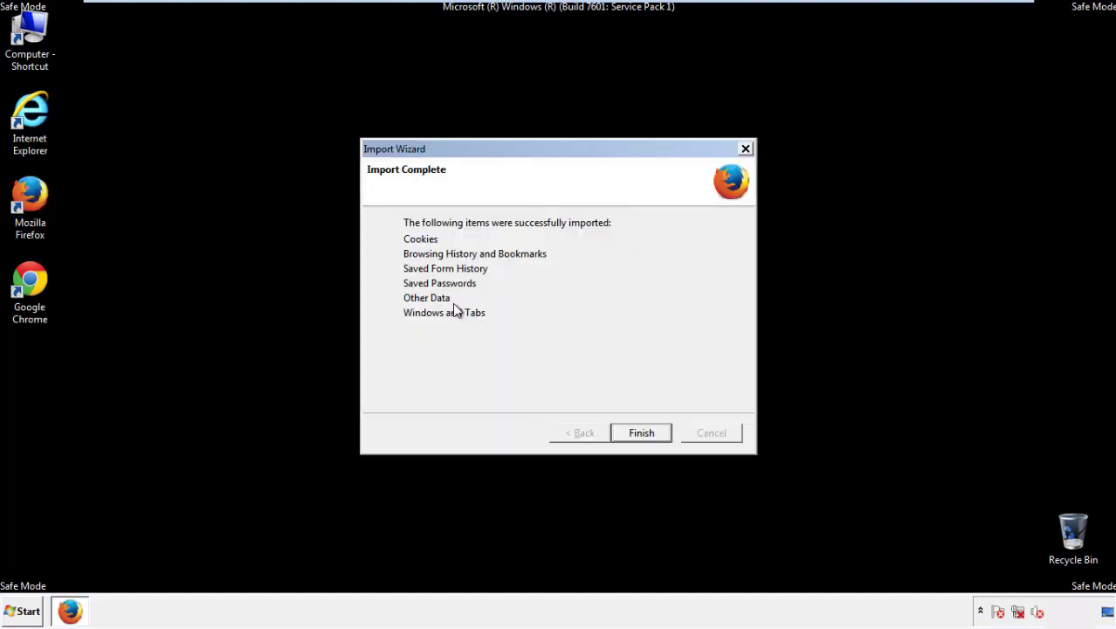
left_click(642, 433)
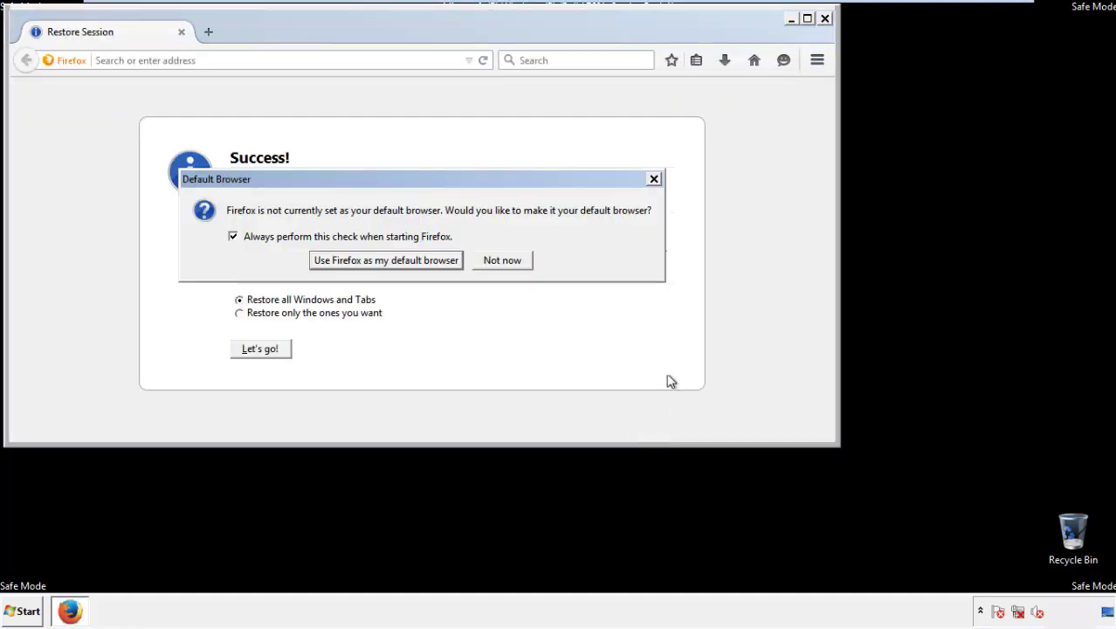
left_click(504, 262)
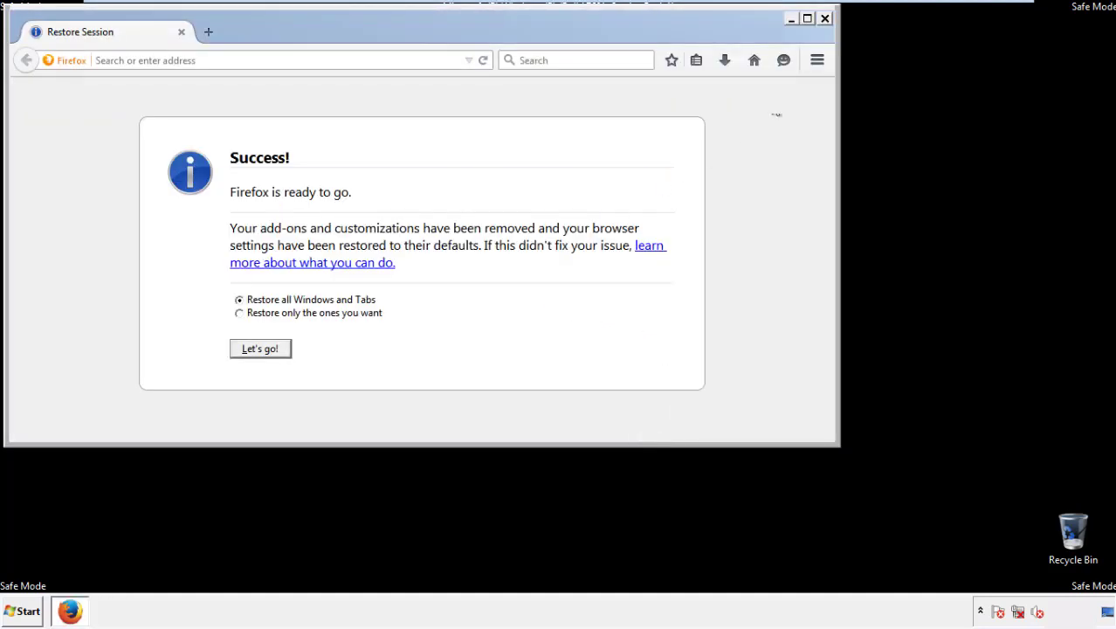
left_click(824, 19)
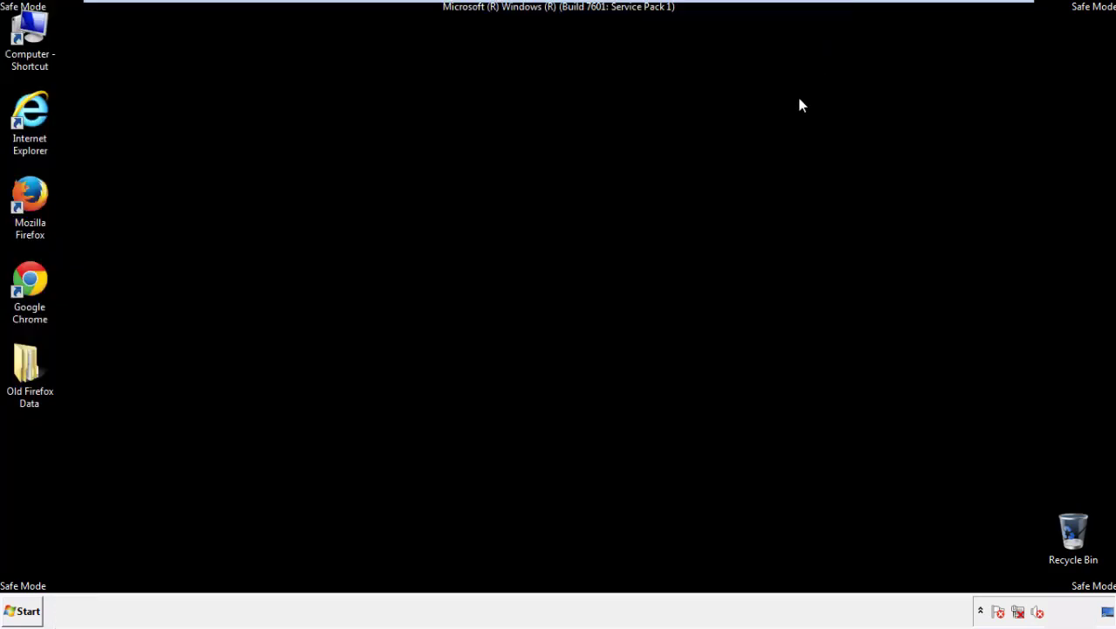
Step: Launch Chrome, choose Don't ask again for default browser, and reach History via Settings
left_click(26, 279)
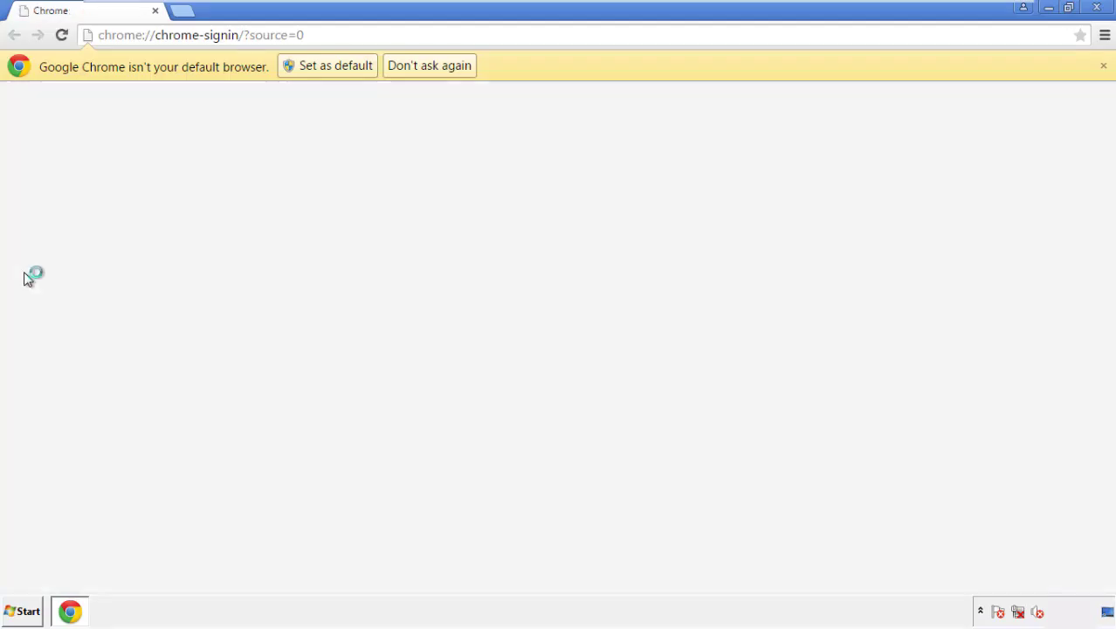
left_click(449, 69)
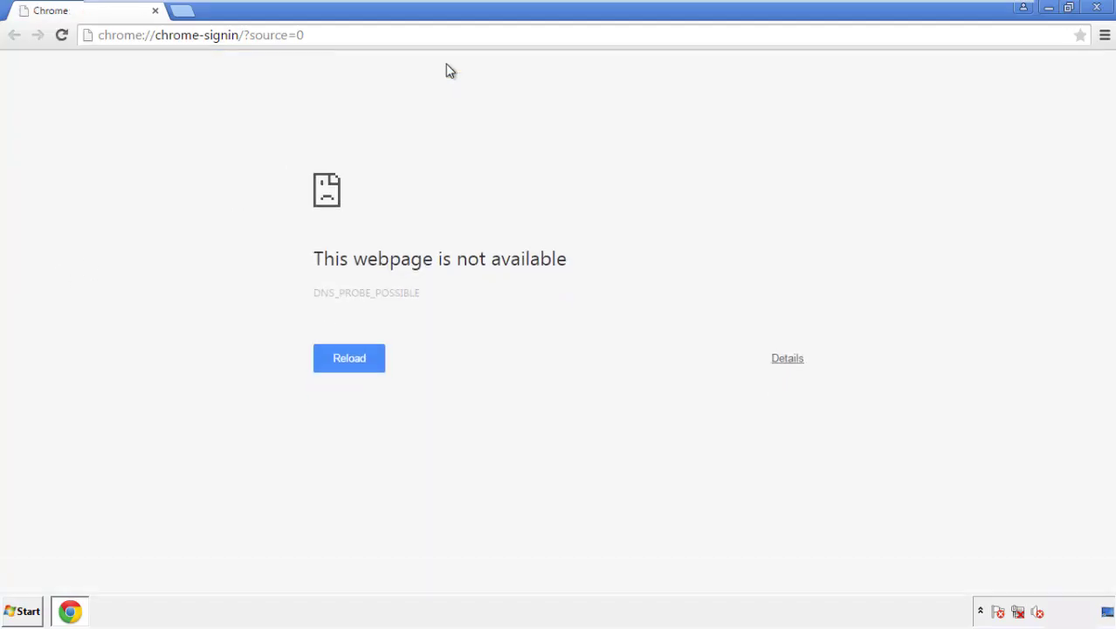
left_click(1106, 37)
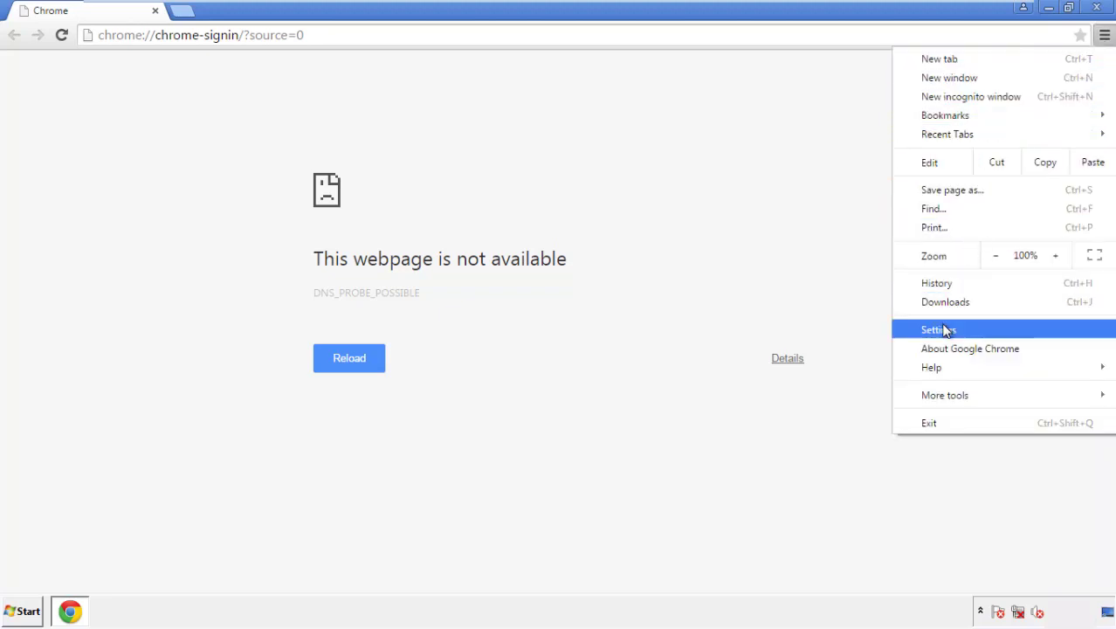
left_click(941, 329)
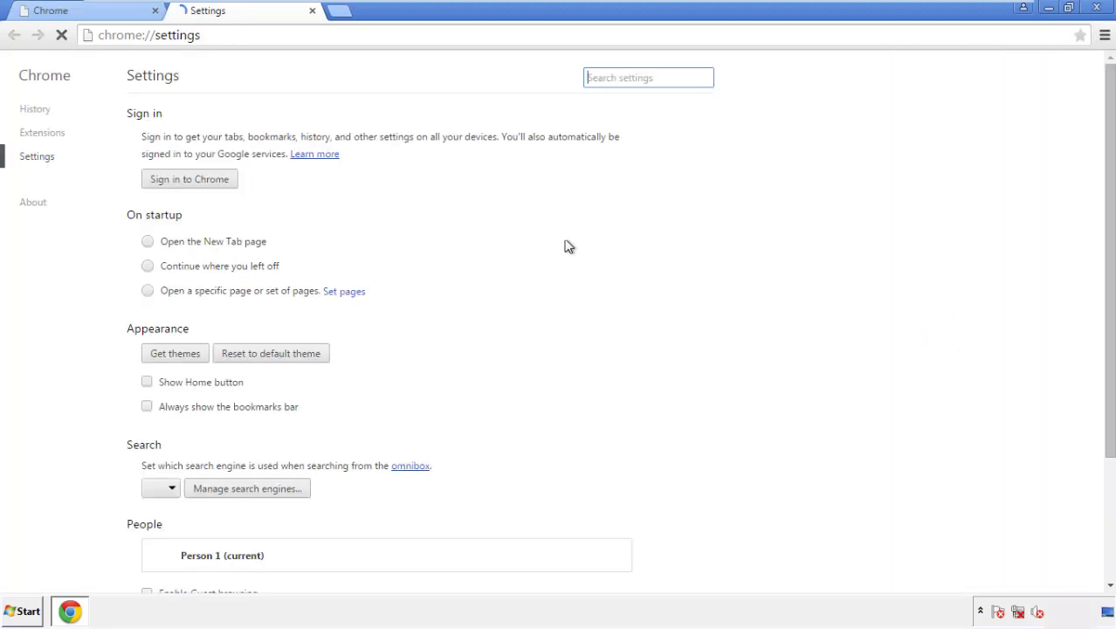
left_click(40, 112)
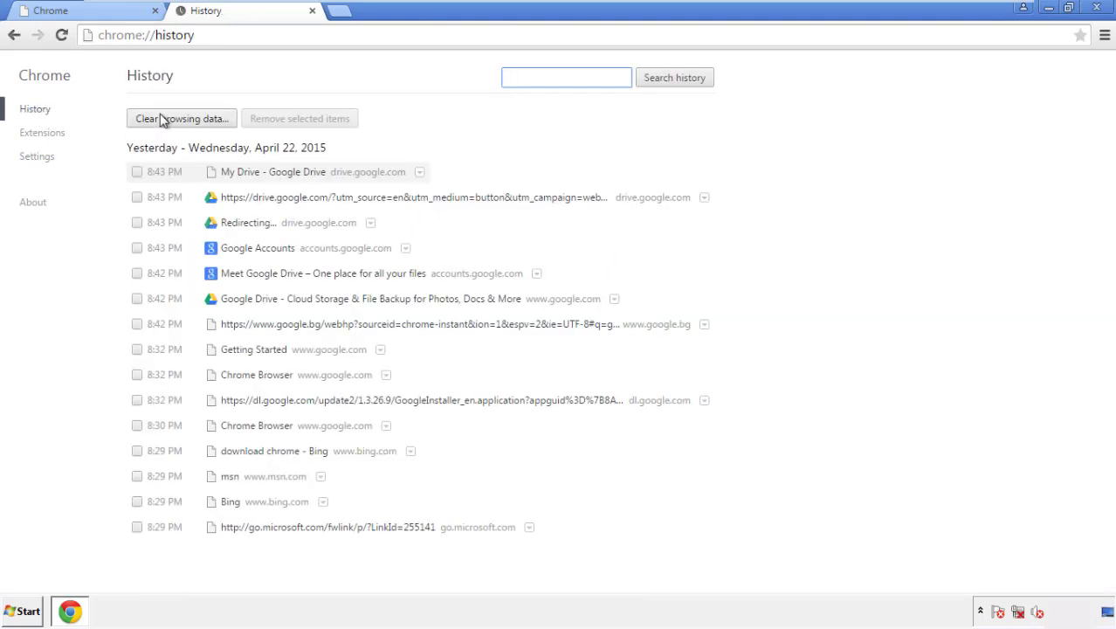
Step: Clear Chrome browsing data from the beginning of time, including autofill form data
left_click(168, 121)
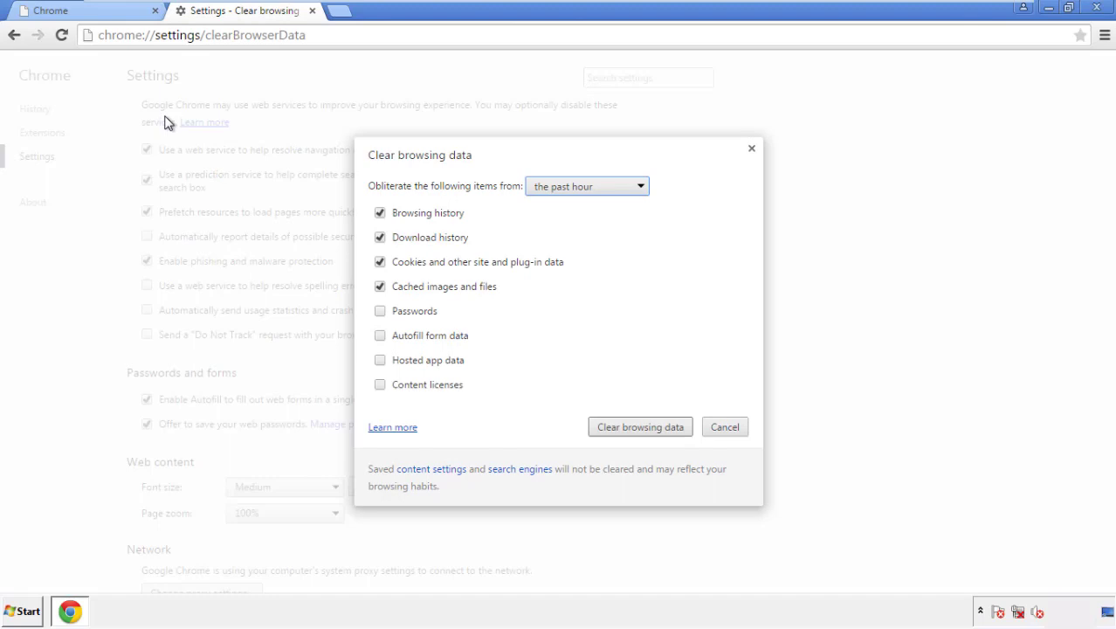
left_click(562, 189)
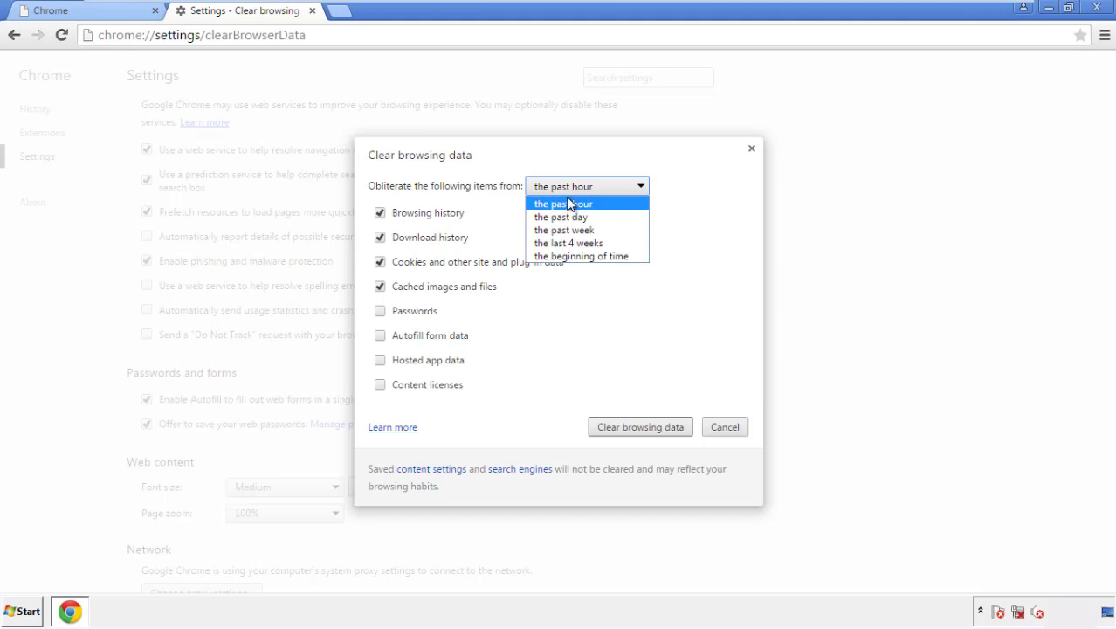
left_click(559, 259)
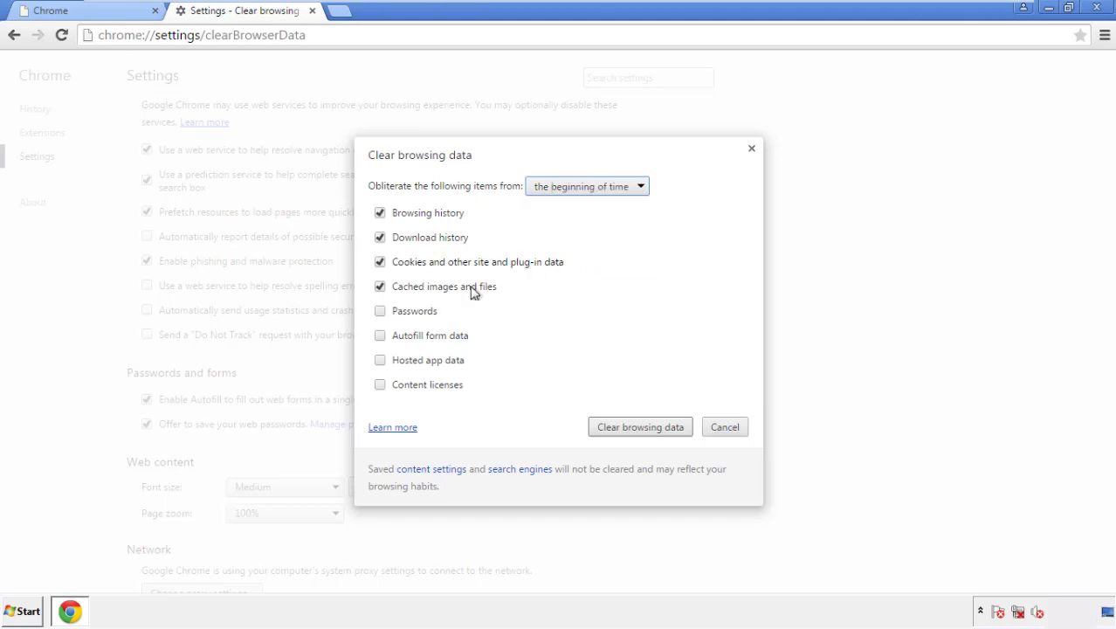
left_click(384, 337)
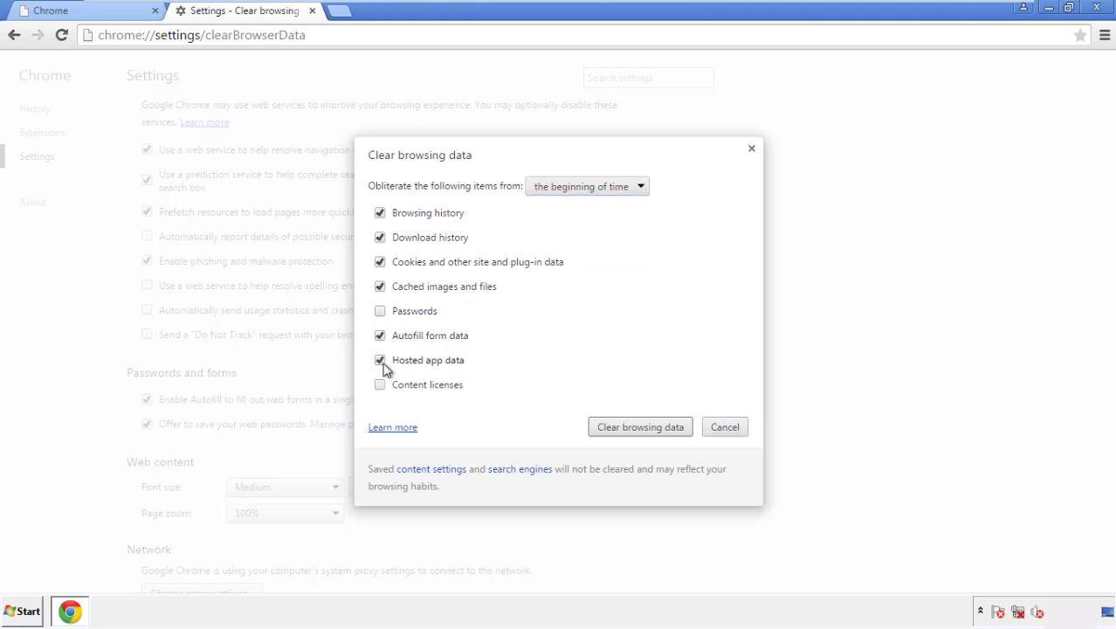
left_click(624, 428)
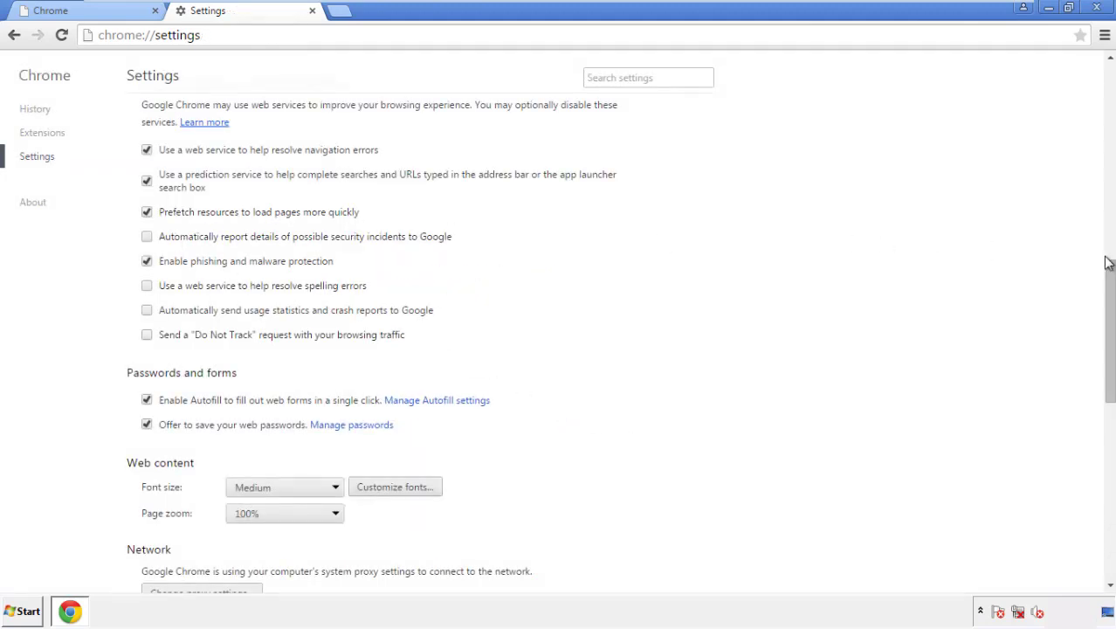
Step: Reset Chrome's settings from the bottom of the Settings page, then close Chrome
left_click_drag(1109, 262, 1110, 461)
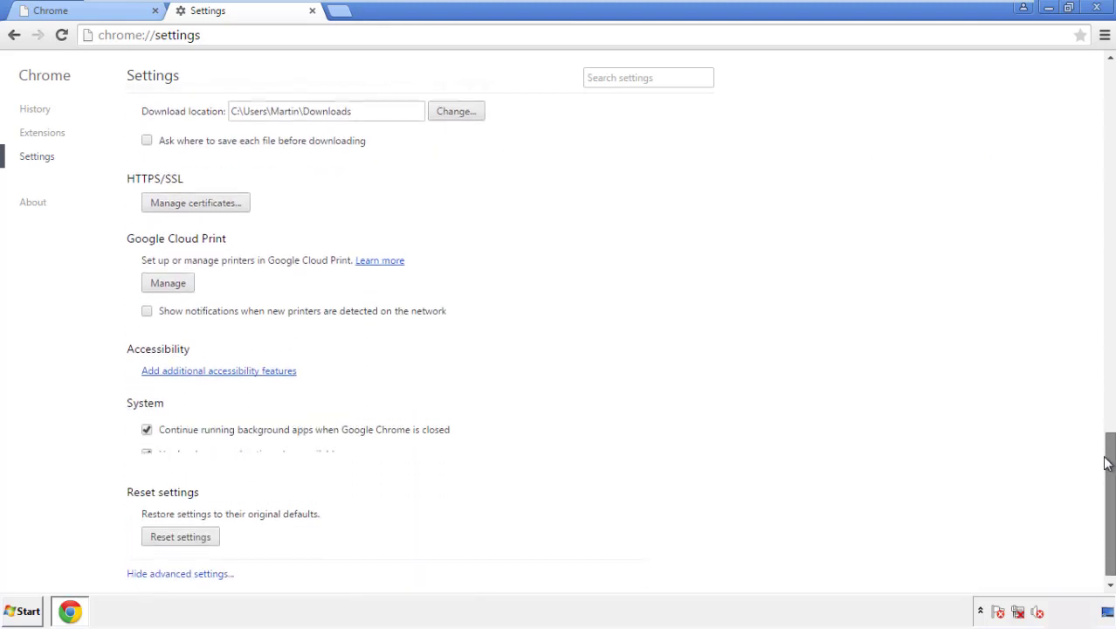
left_click(211, 530)
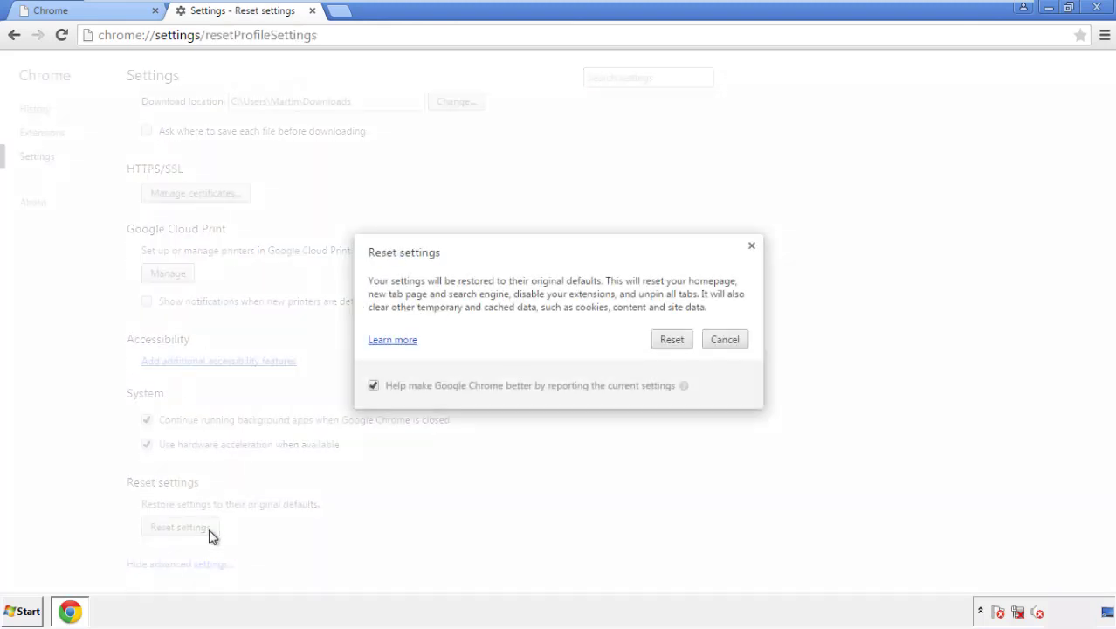
left_click(672, 341)
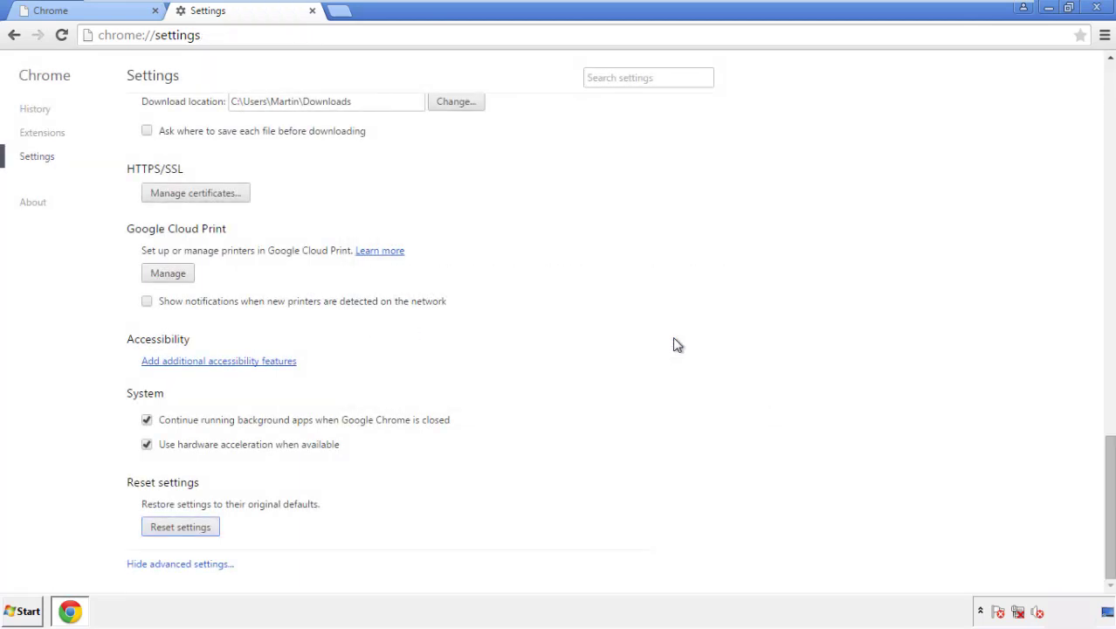
left_click(1097, 8)
Step: Relaunch Firefox, remove Search Mine in the Add-ons Manager, and close the browser
left_click(602, 284)
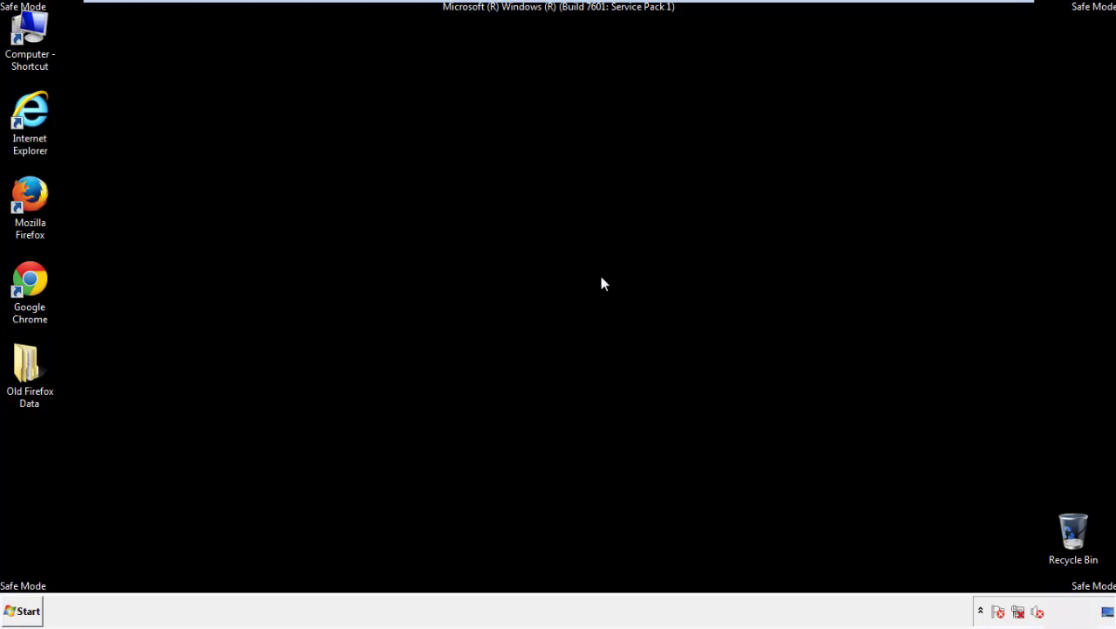
double_click(43, 218)
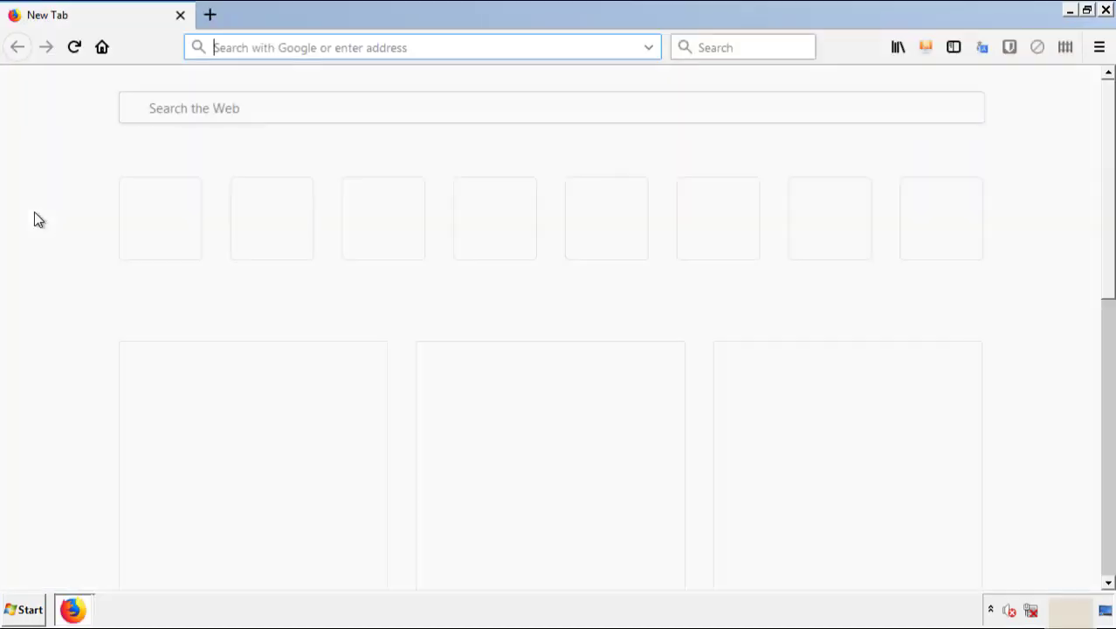
left_click(1099, 47)
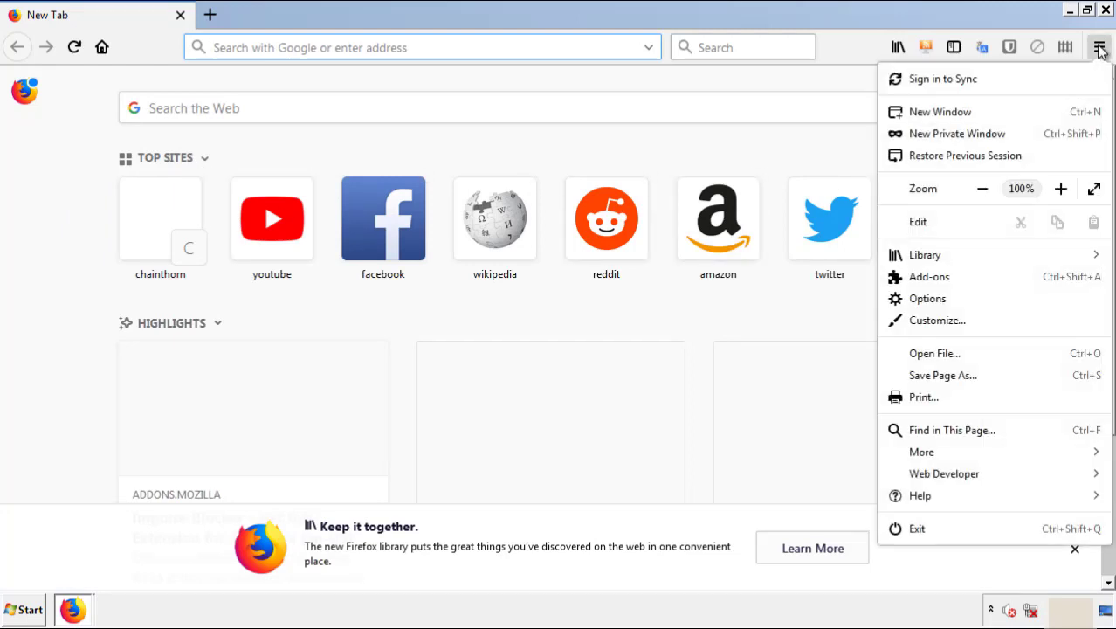
left_click(1029, 285)
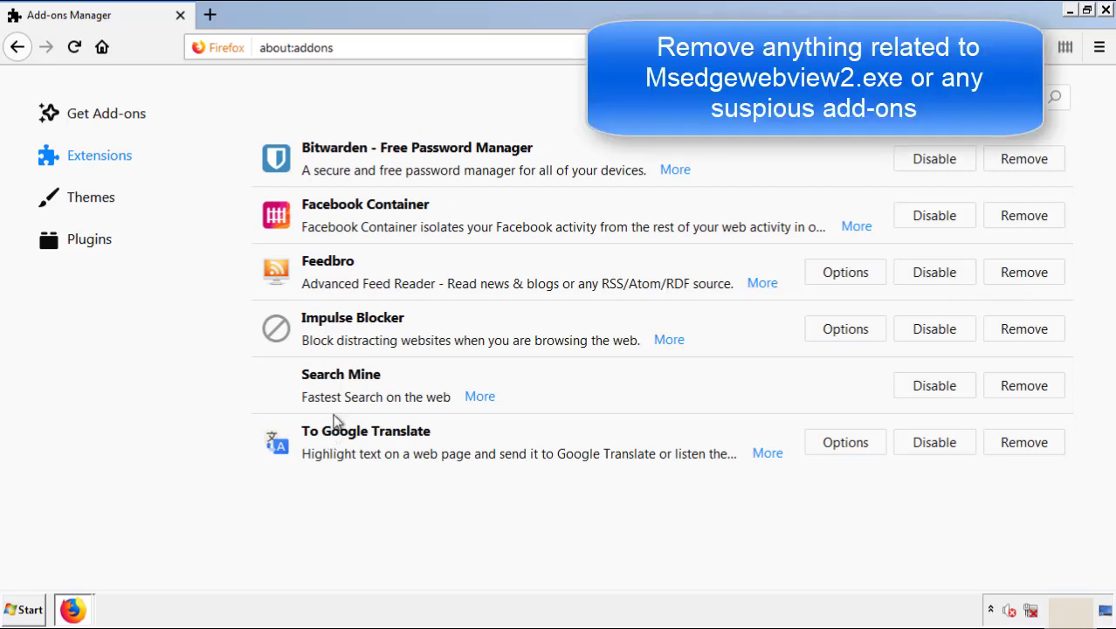
left_click(1020, 395)
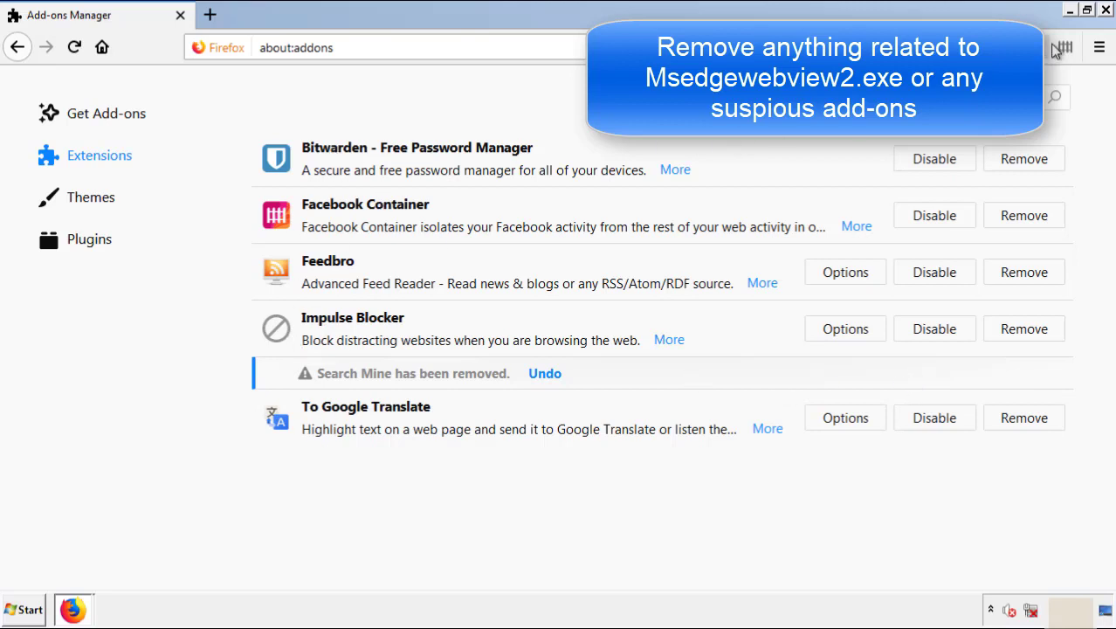
left_click(1106, 13)
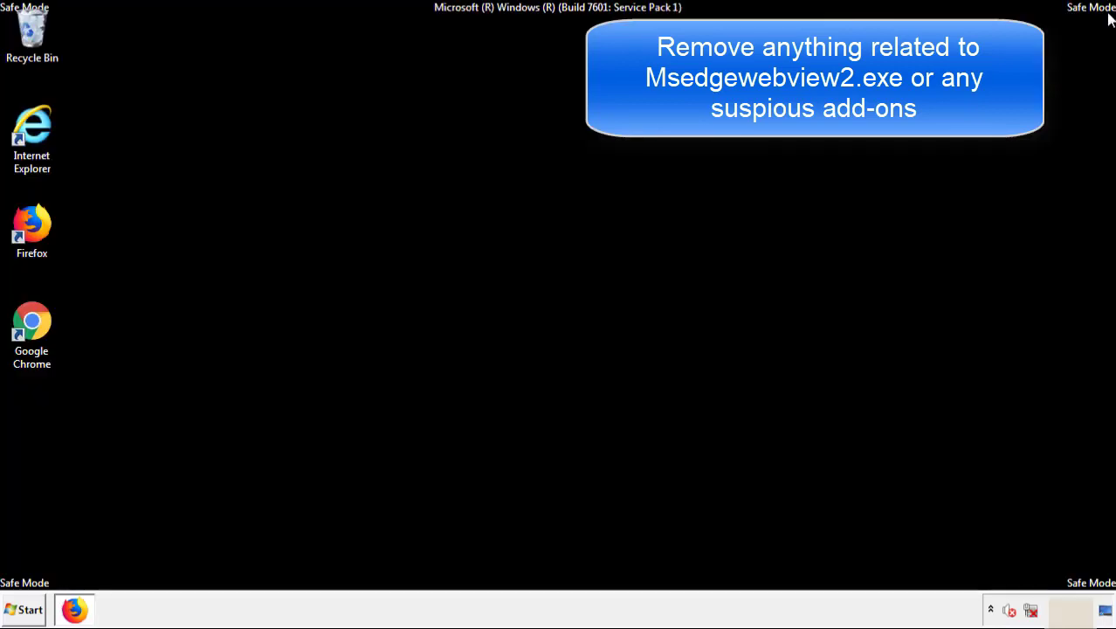
Step: Remove the Search Mine extension via Chrome's Extensions page, then close Chrome
double_click(30, 336)
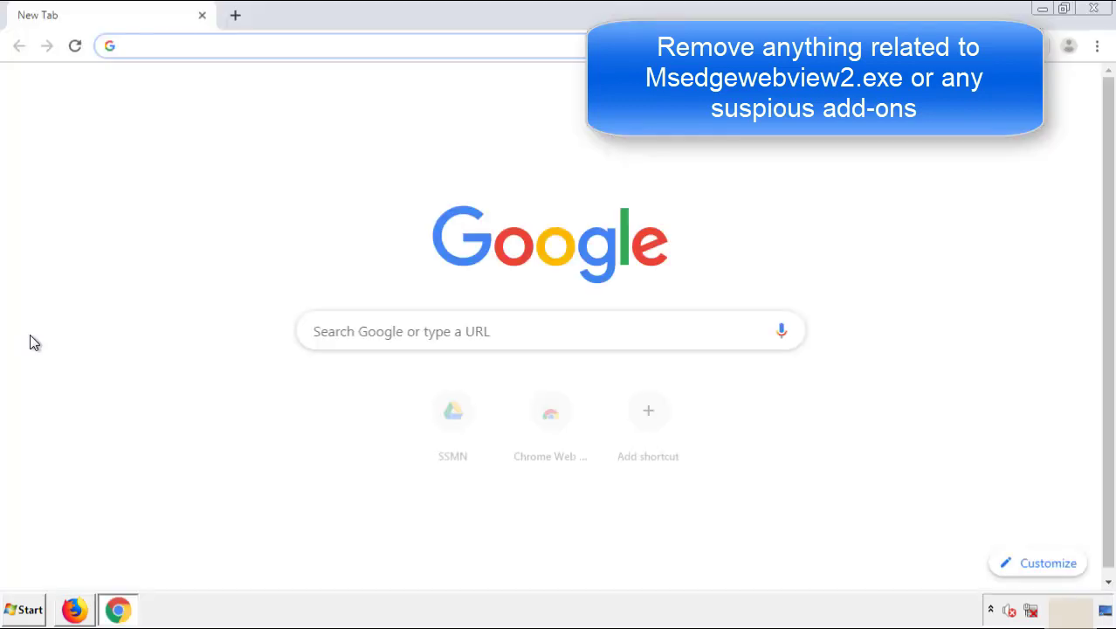
left_click(1097, 45)
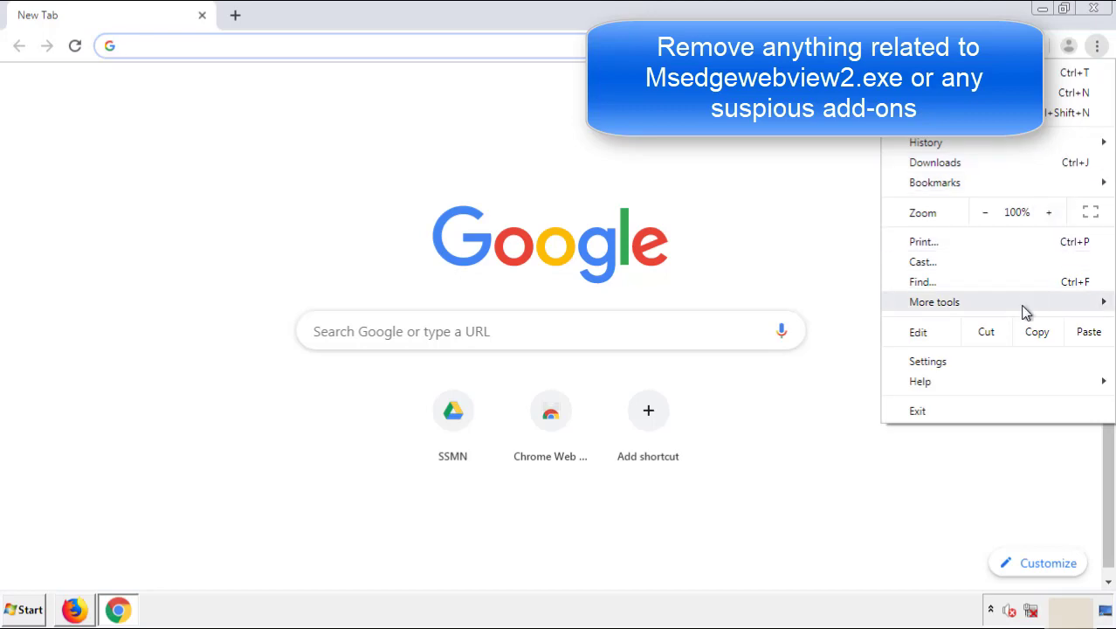
mouse_move(935, 301)
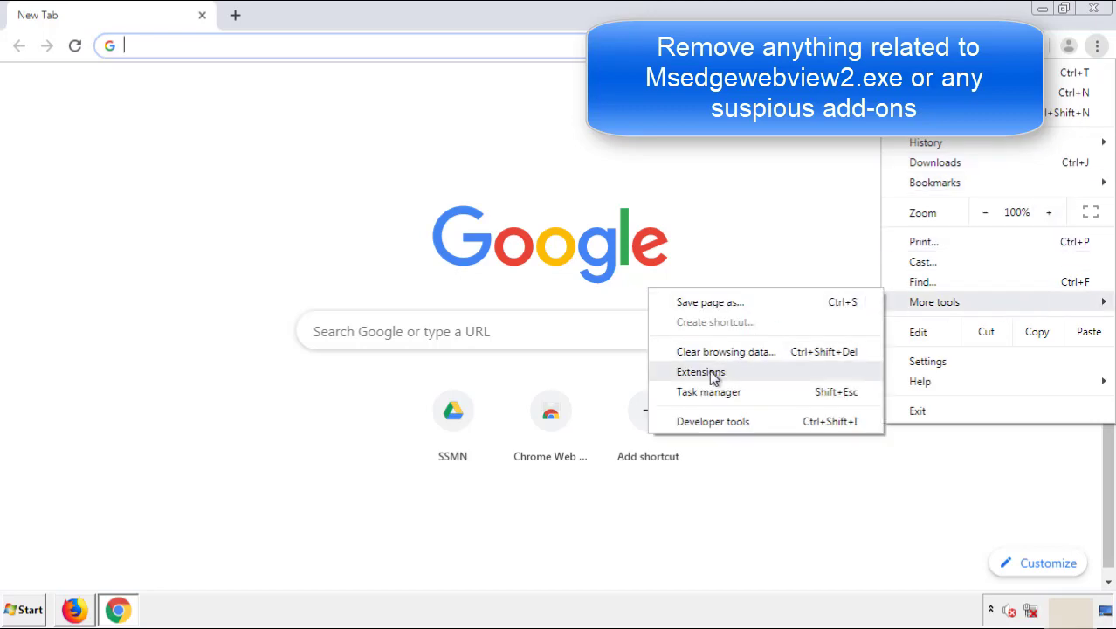
left_click(712, 371)
scroll(316, 284, "down", 10)
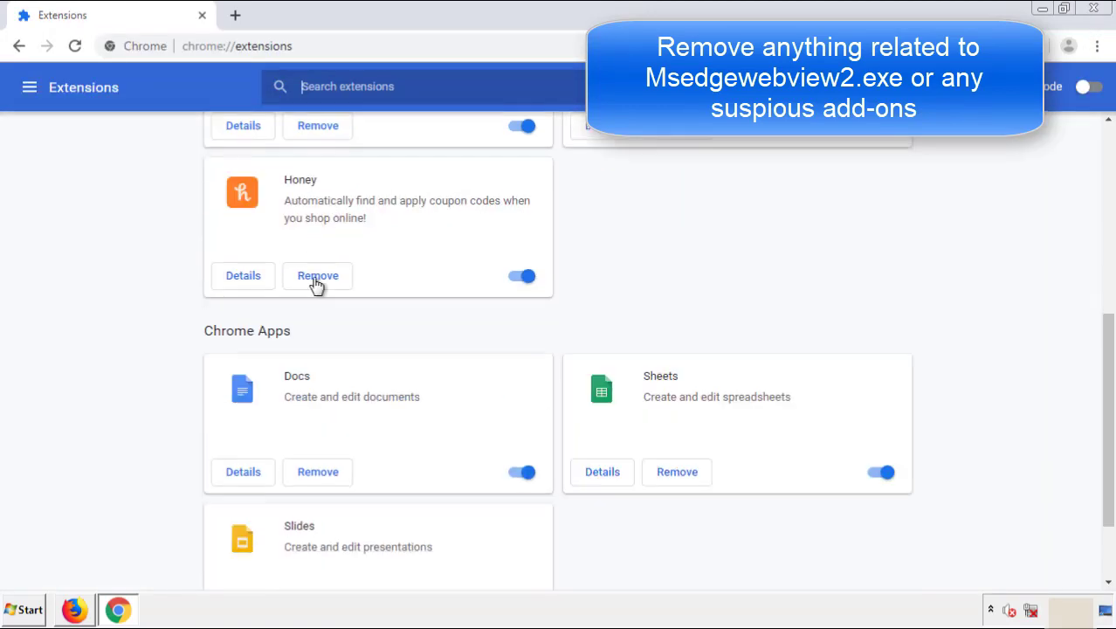
scroll(423, 319, "up", 10)
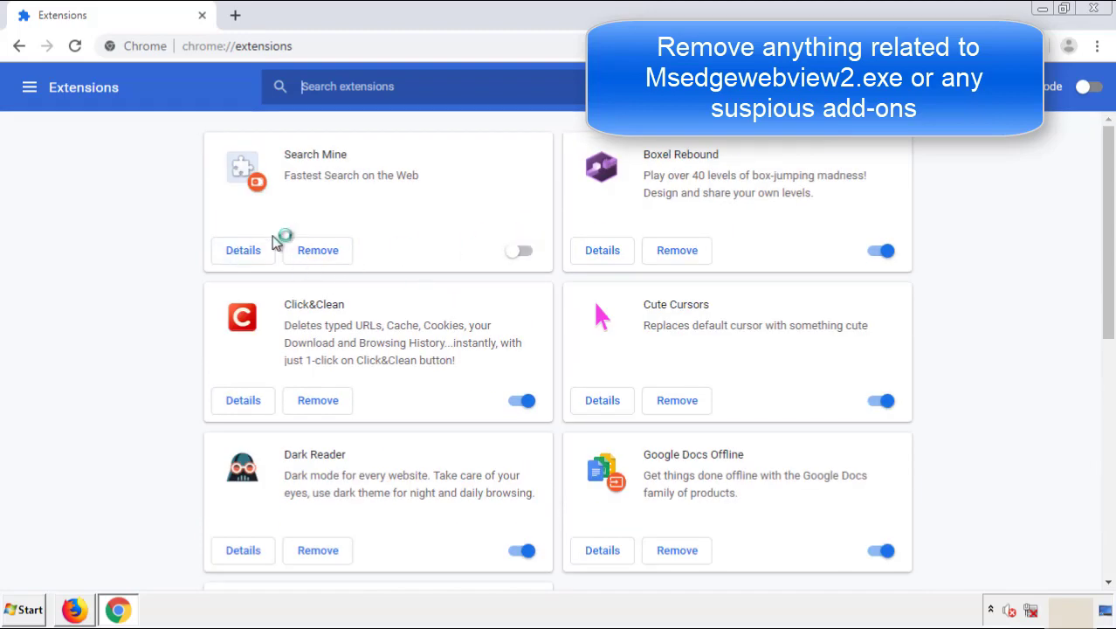
left_click(316, 251)
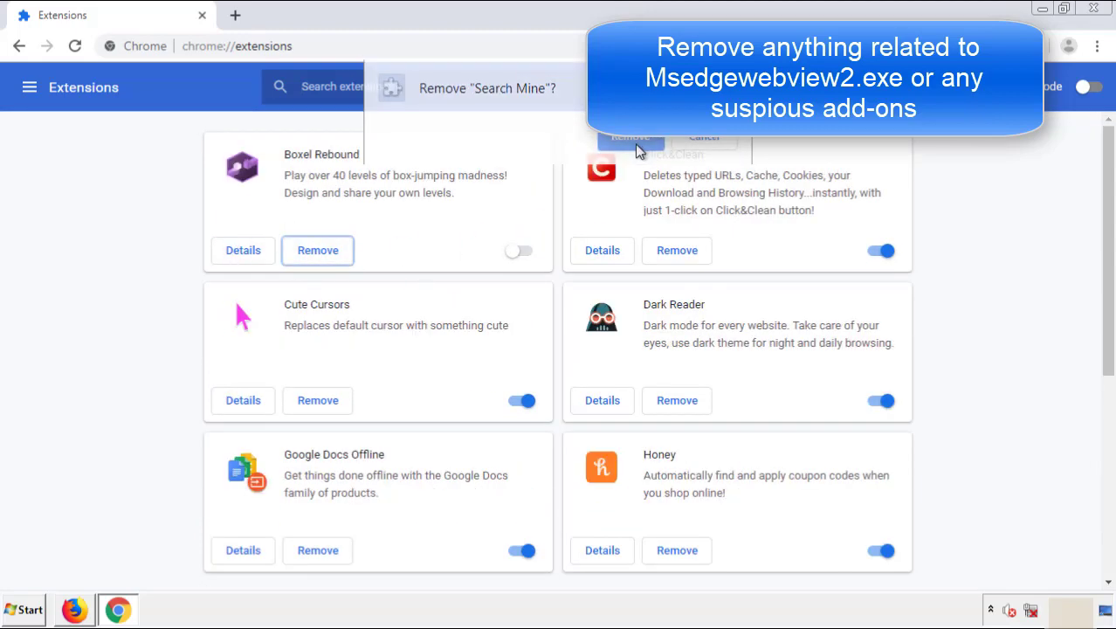
left_click(1103, 14)
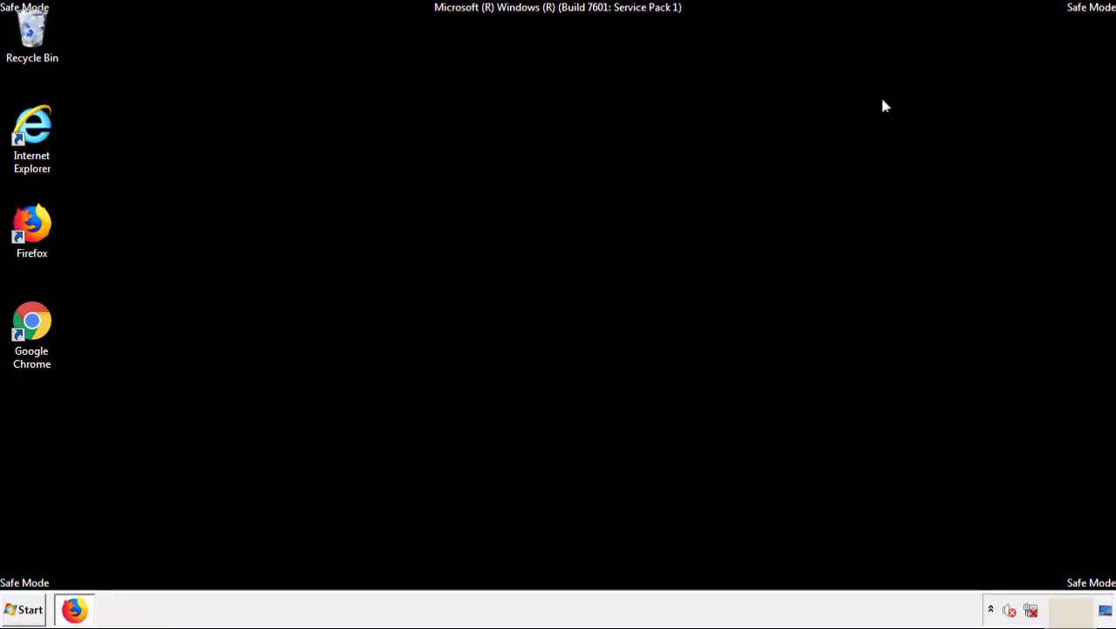
Step: Show the Start menu's shut-down choices, including Restart
left_click(26, 609)
mouse_move(301, 573)
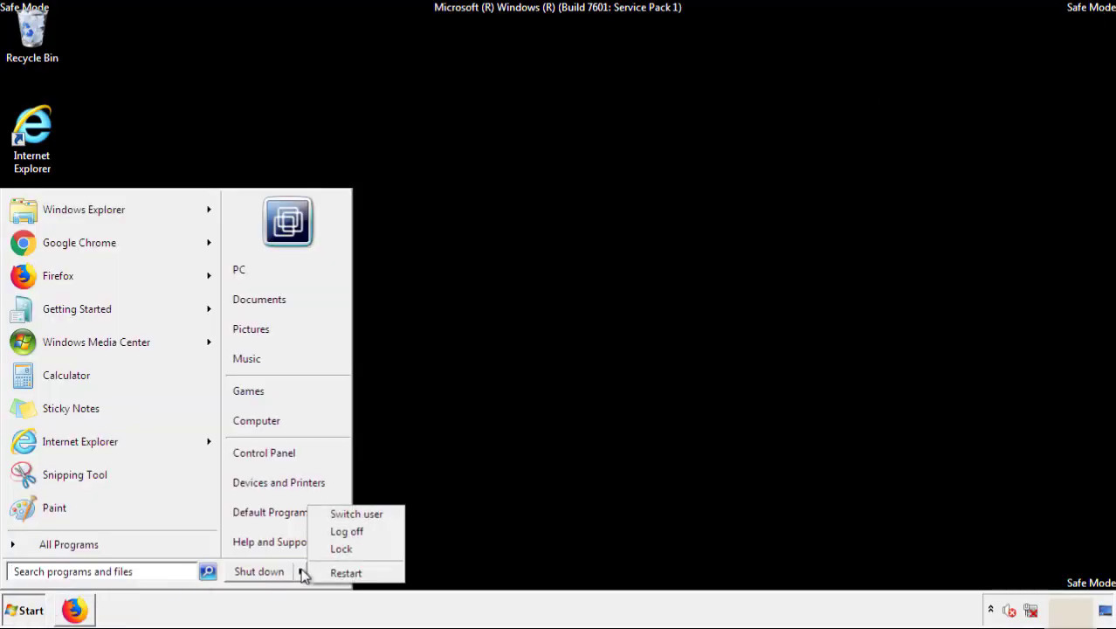